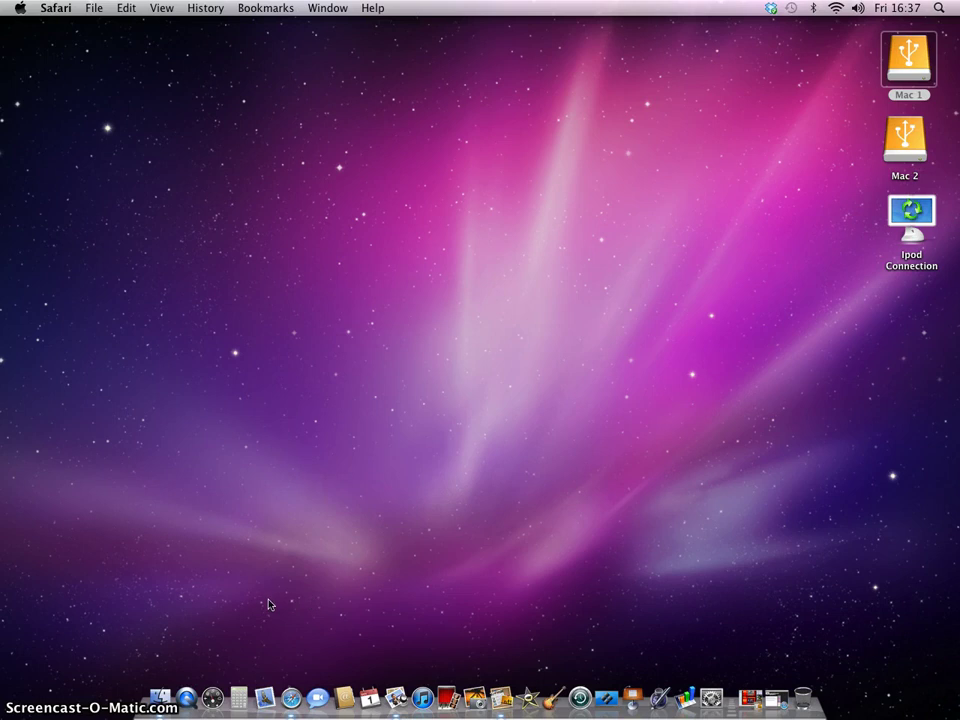
Quit Preview and open a new Safari window from the Dock
right_click(405, 665)
left_click(402, 620)
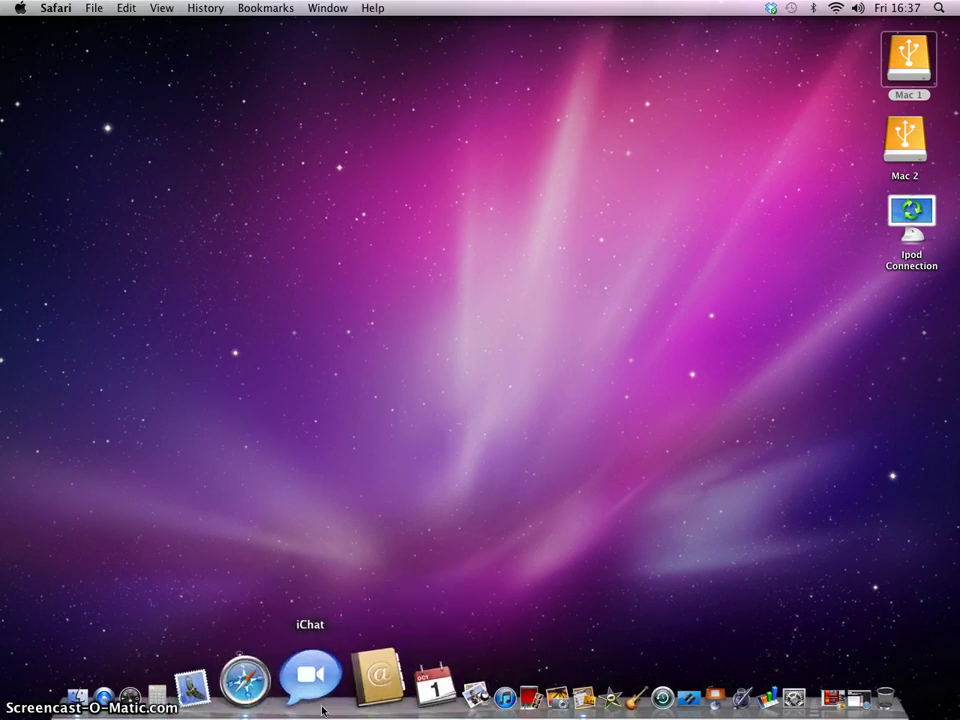
right_click(301, 688)
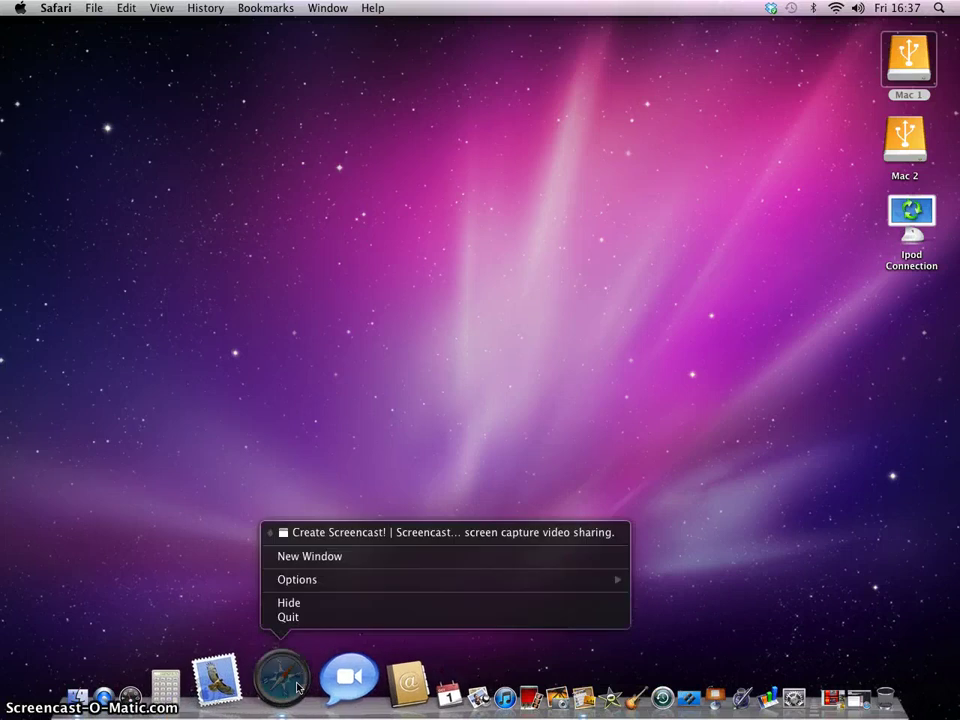
left_click(311, 557)
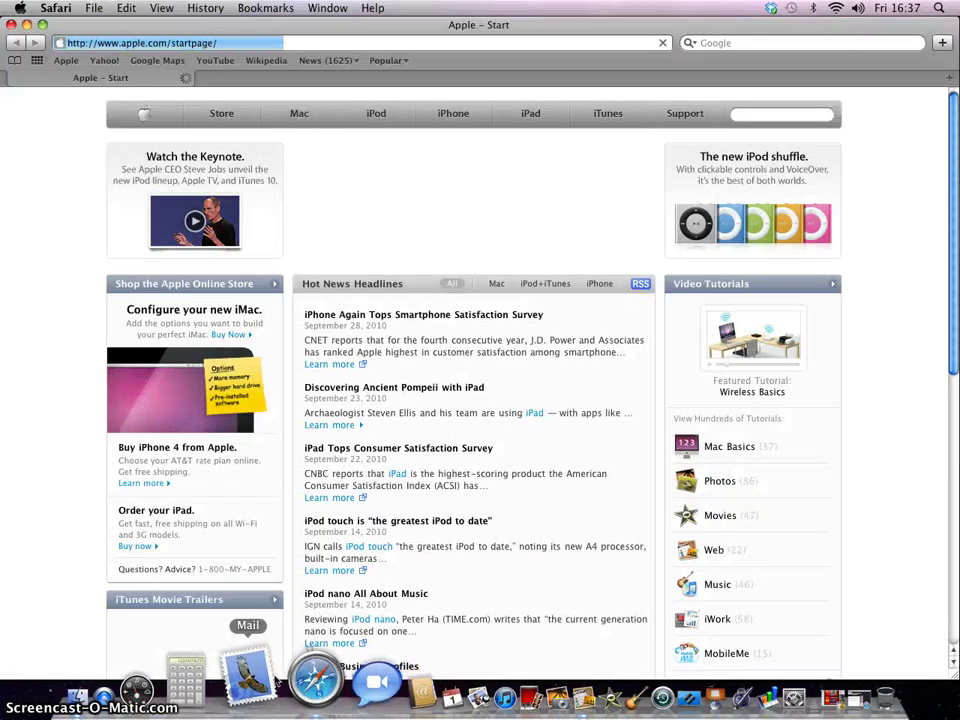
Google 'online photoshop' and open the Pixlr online photo editor result
left_click(751, 46)
type("o")
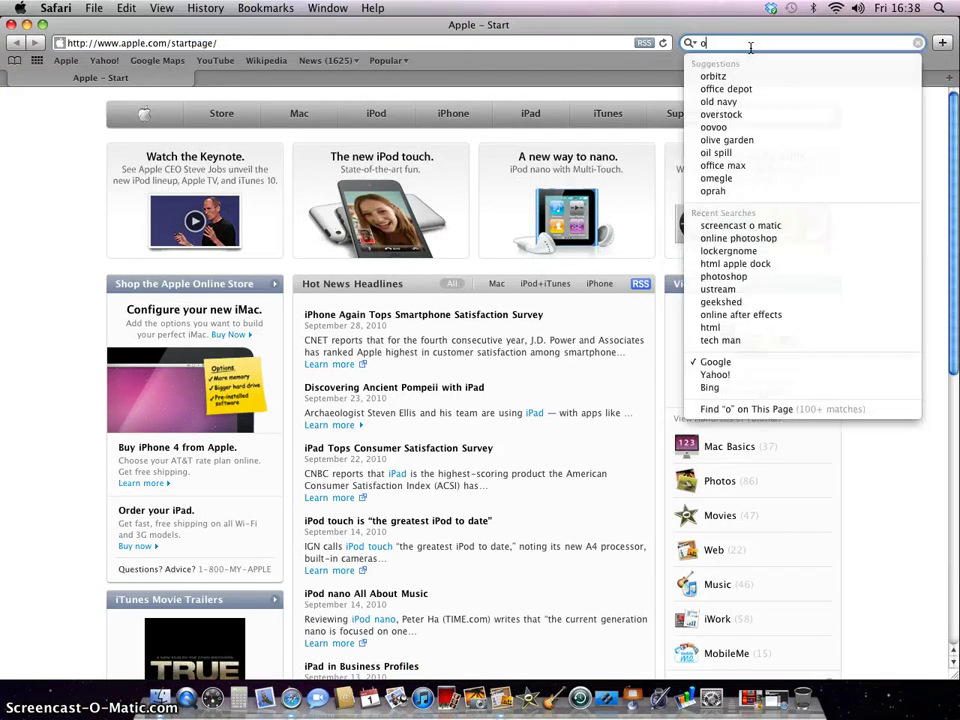
type("nline")
key("BackSpace")
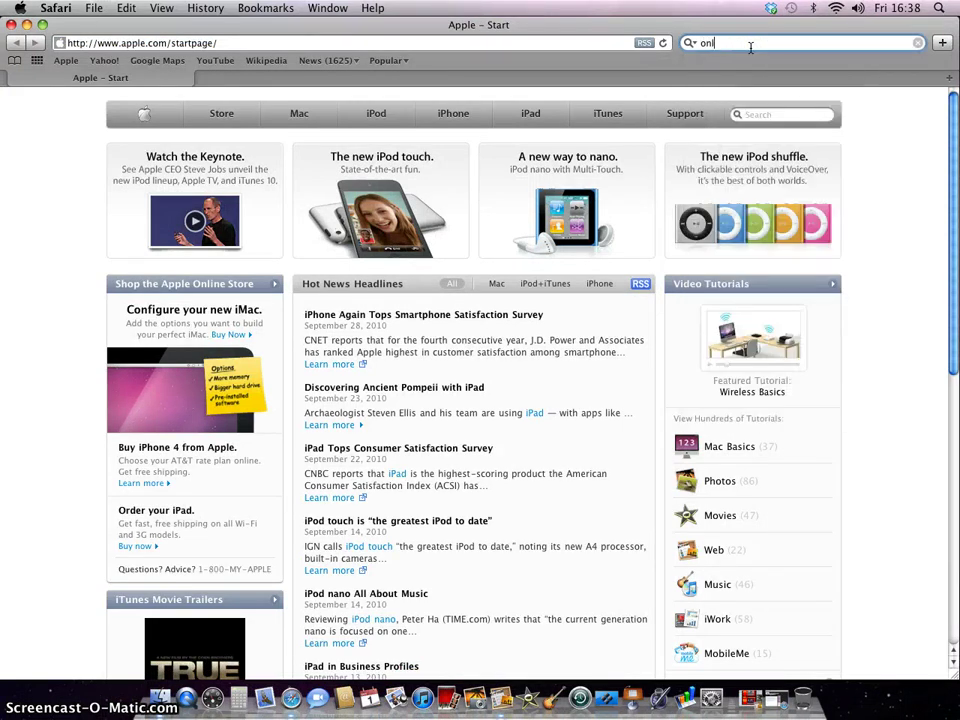
type("ine ph")
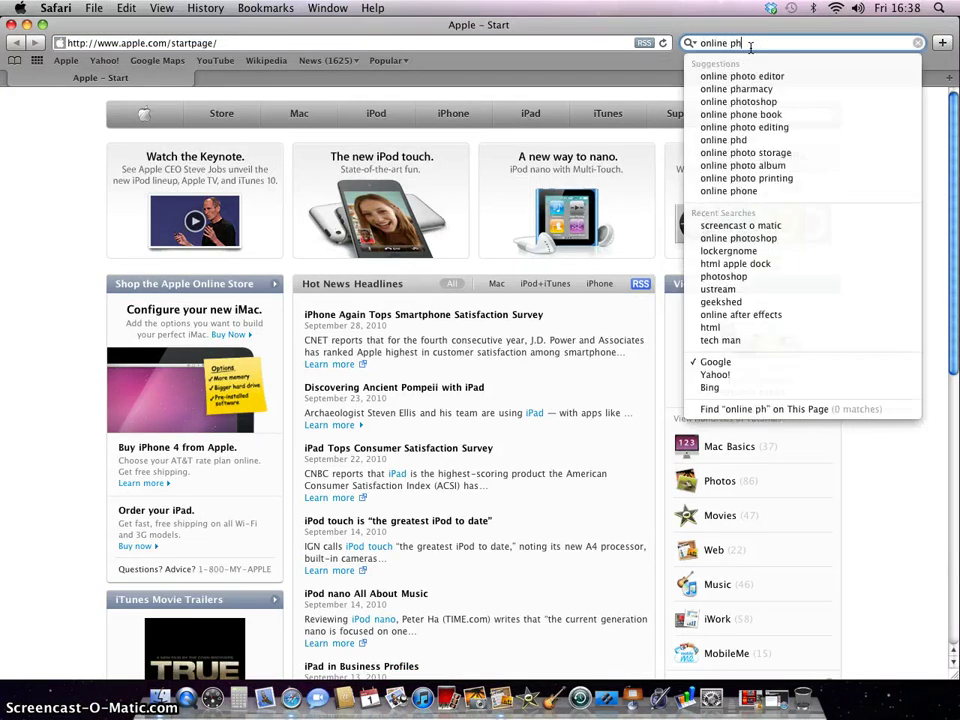
type("oto")
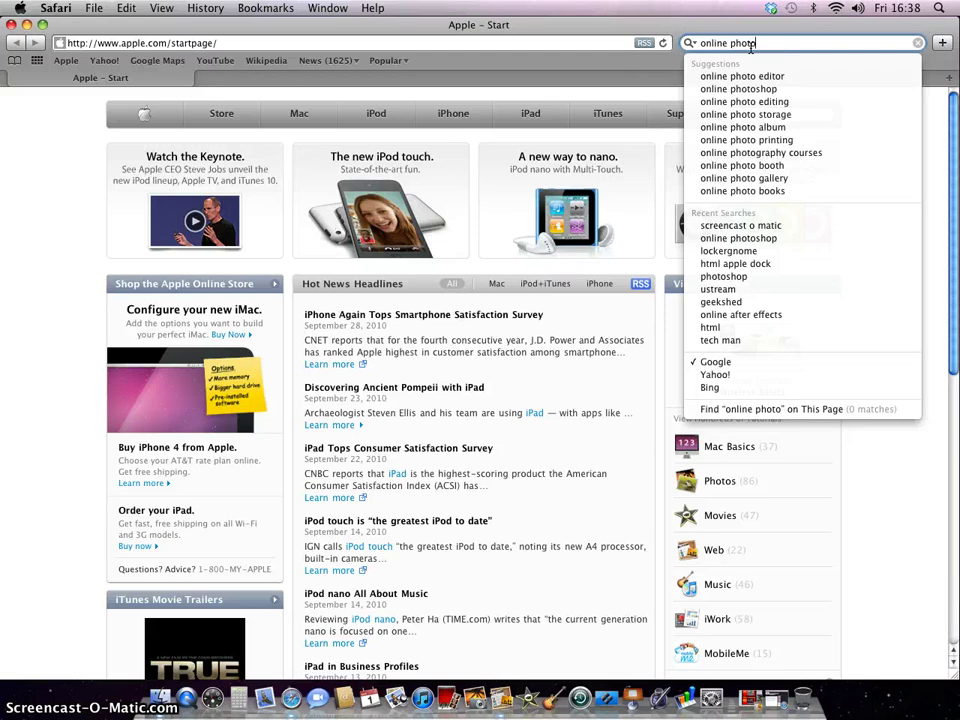
key("Down")
key("Down")
key("Return")
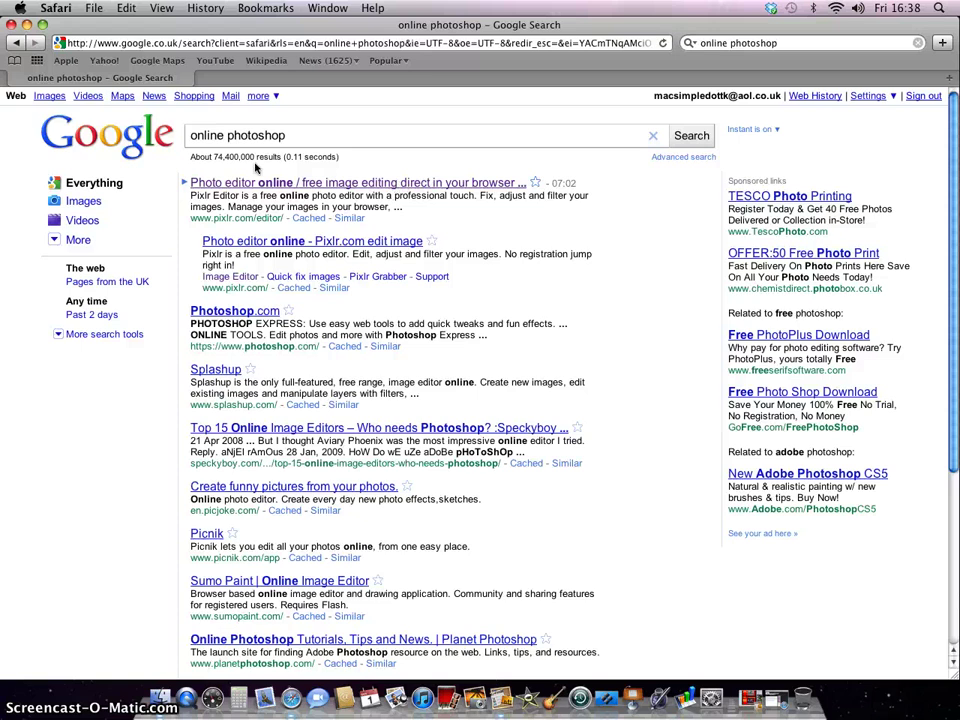
left_click(319, 187)
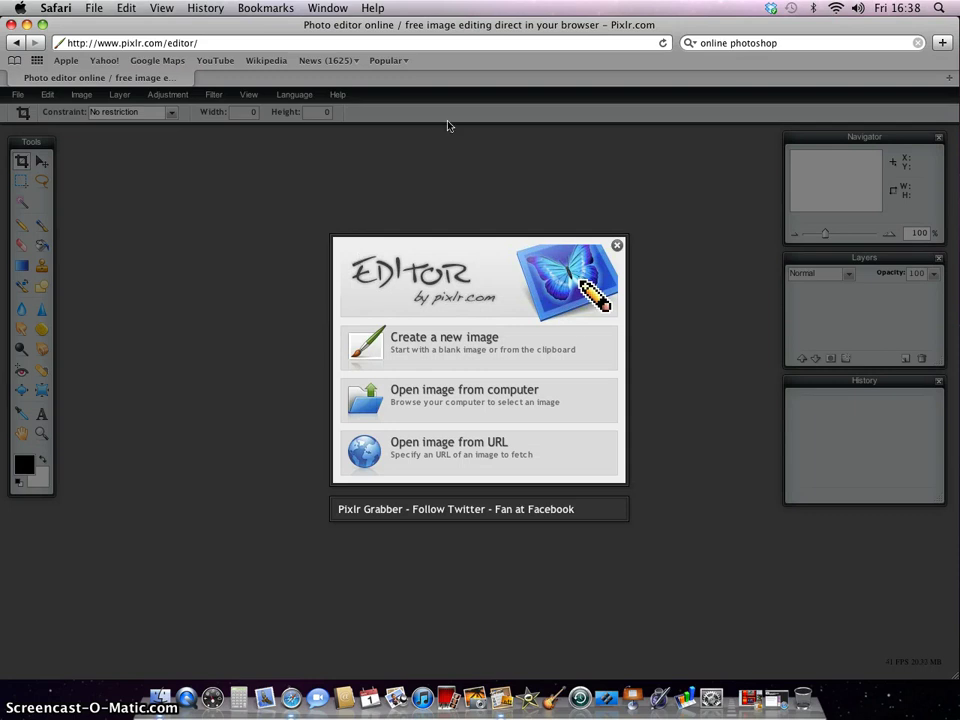
Create a new blank image with width and height both 240 px
left_click(432, 339)
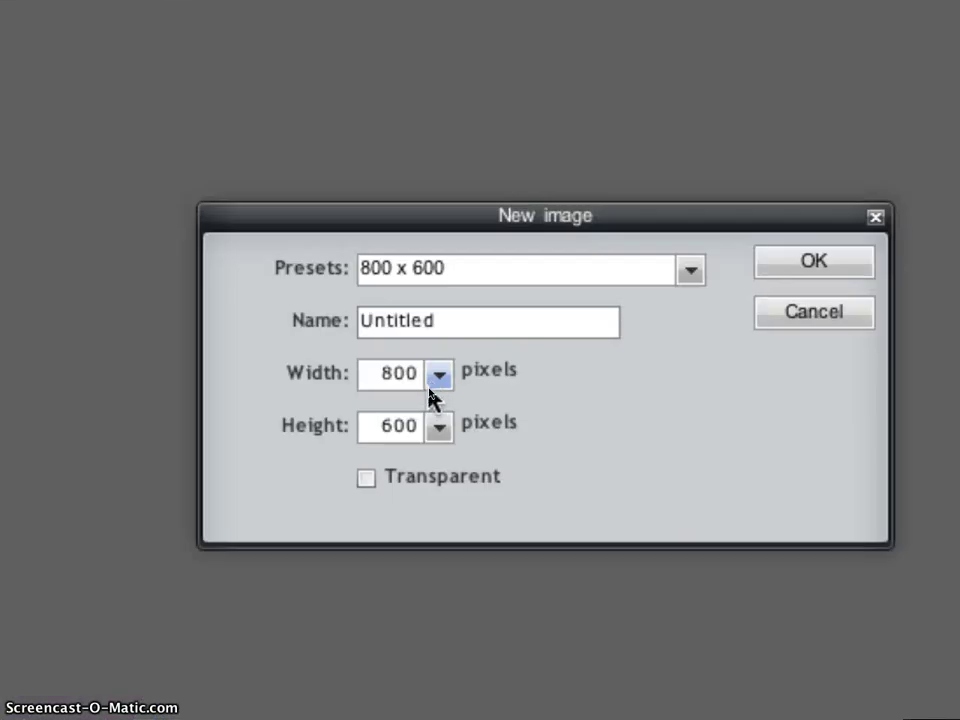
left_click(433, 383)
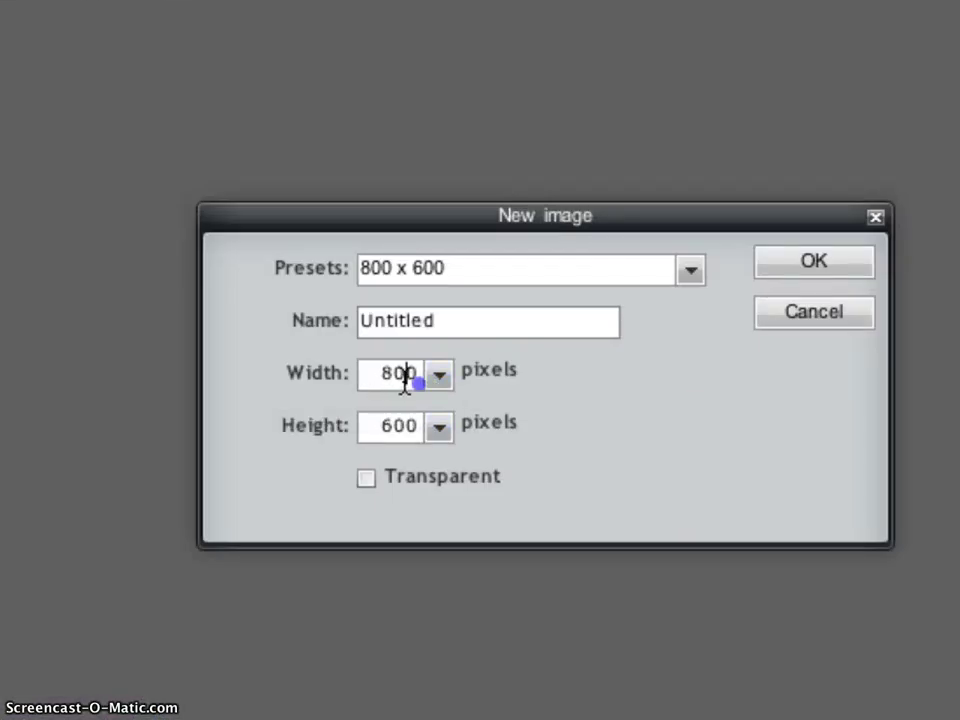
left_click_drag(418, 378, 360, 377)
key("BackSpace")
type("2")
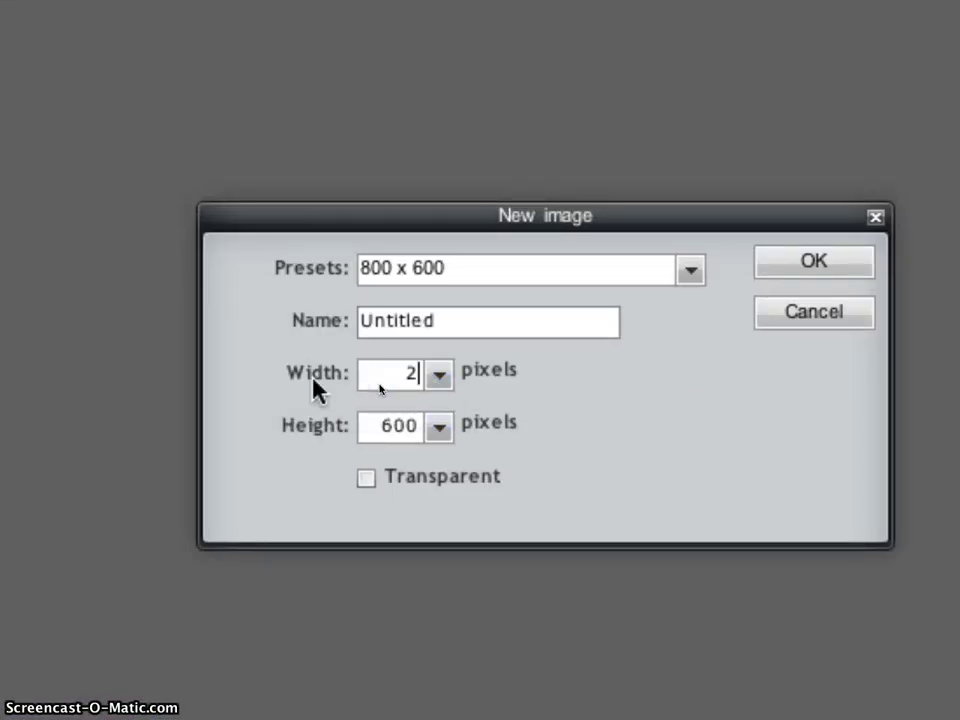
type("40")
left_click_drag(408, 425, 338, 420)
type("2")
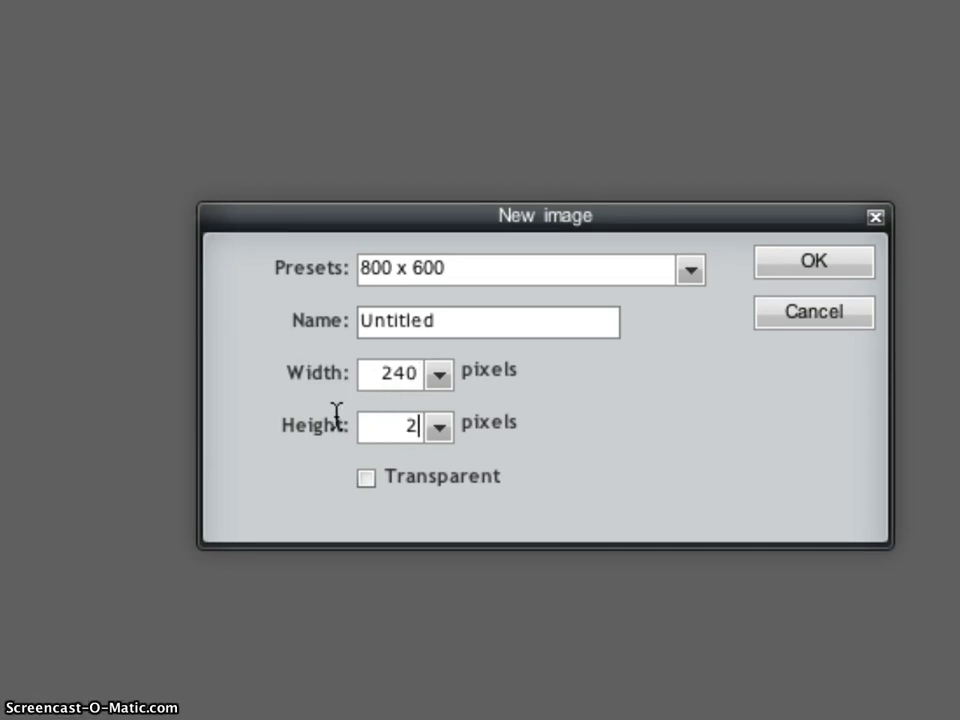
type("40")
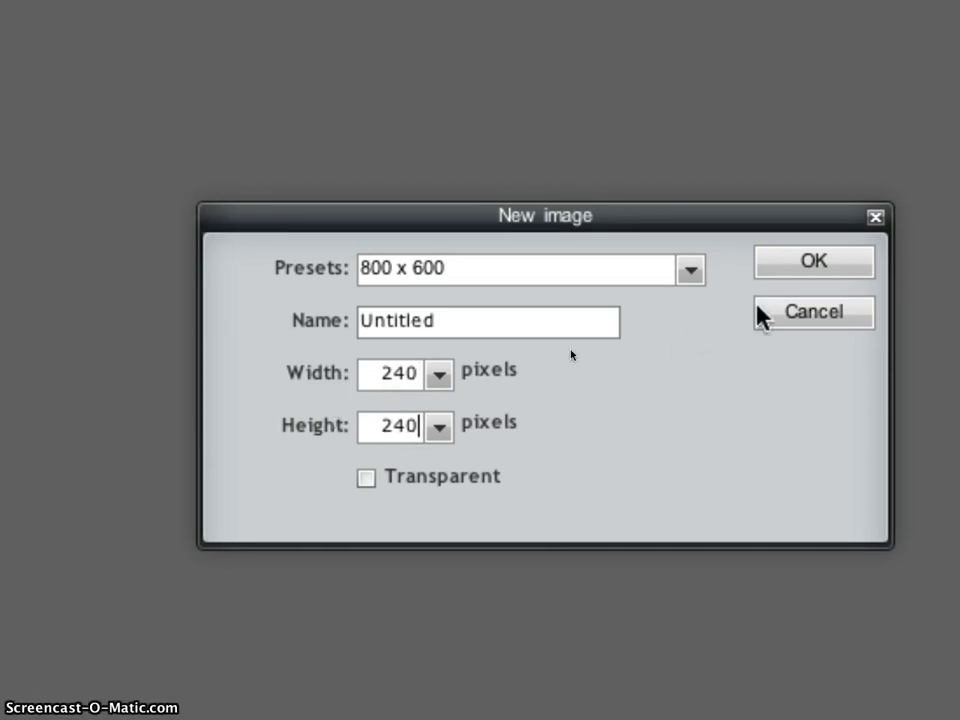
left_click(782, 263)
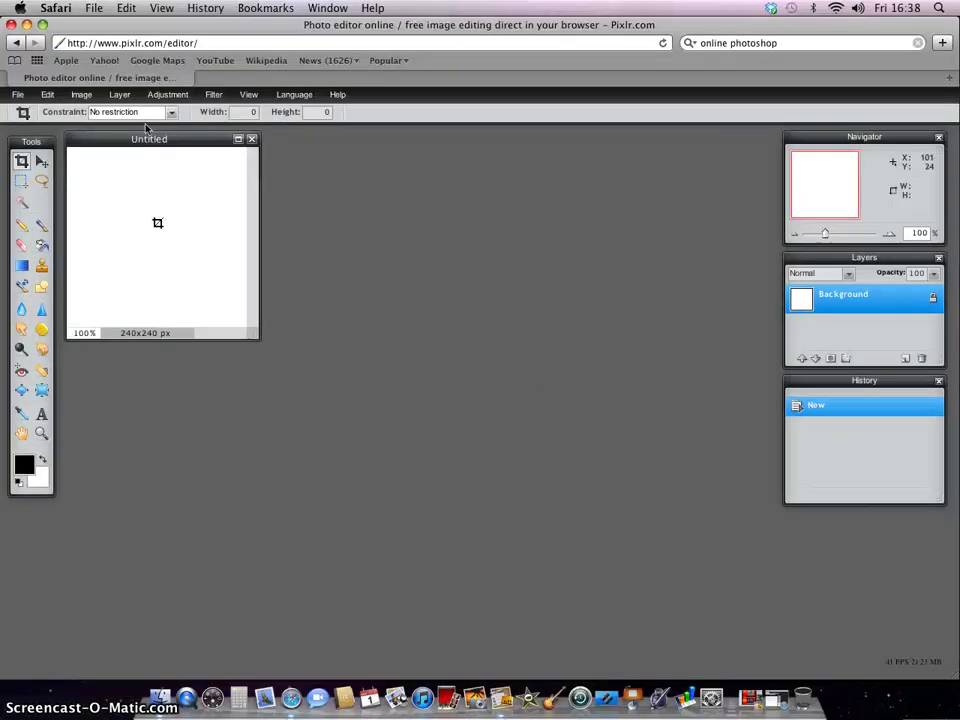
With the Gradient tool's editor open, add a middle stop and make the right end bright blue
mouse_move(150, 146)
left_mouse_down()
mouse_move(350, 178)
mouse_move(433, 256)
left_mouse_up()
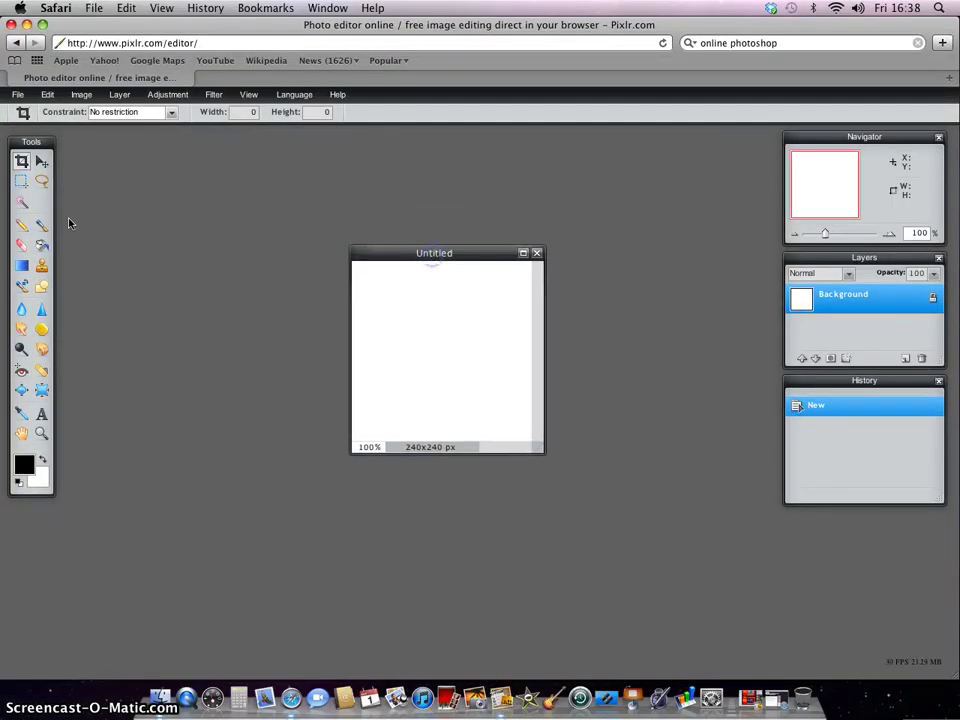
left_click(20, 267)
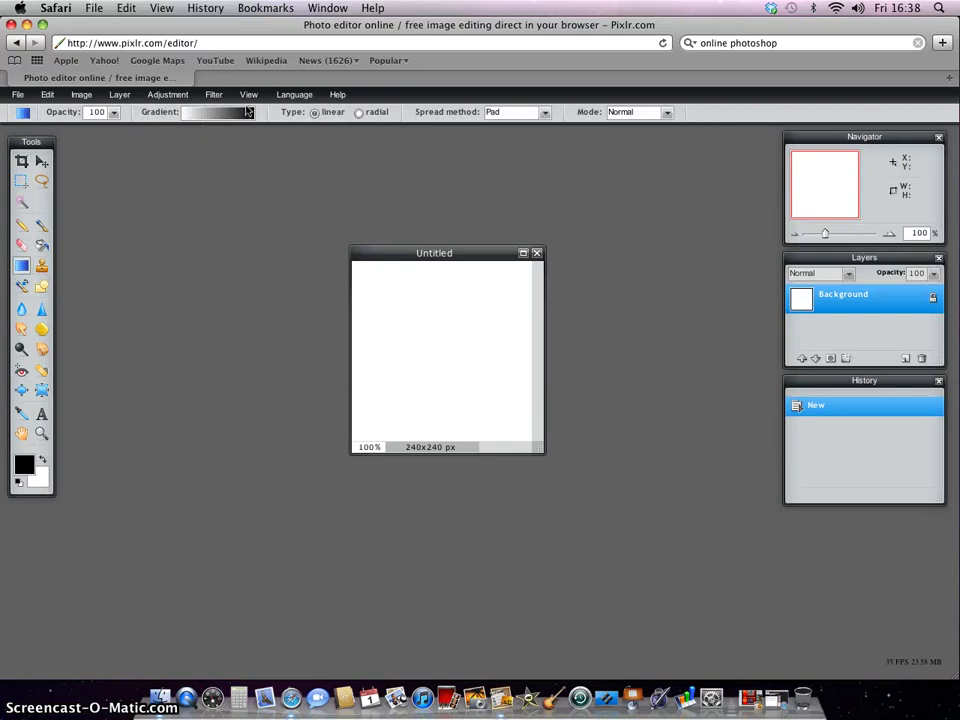
left_click(248, 111)
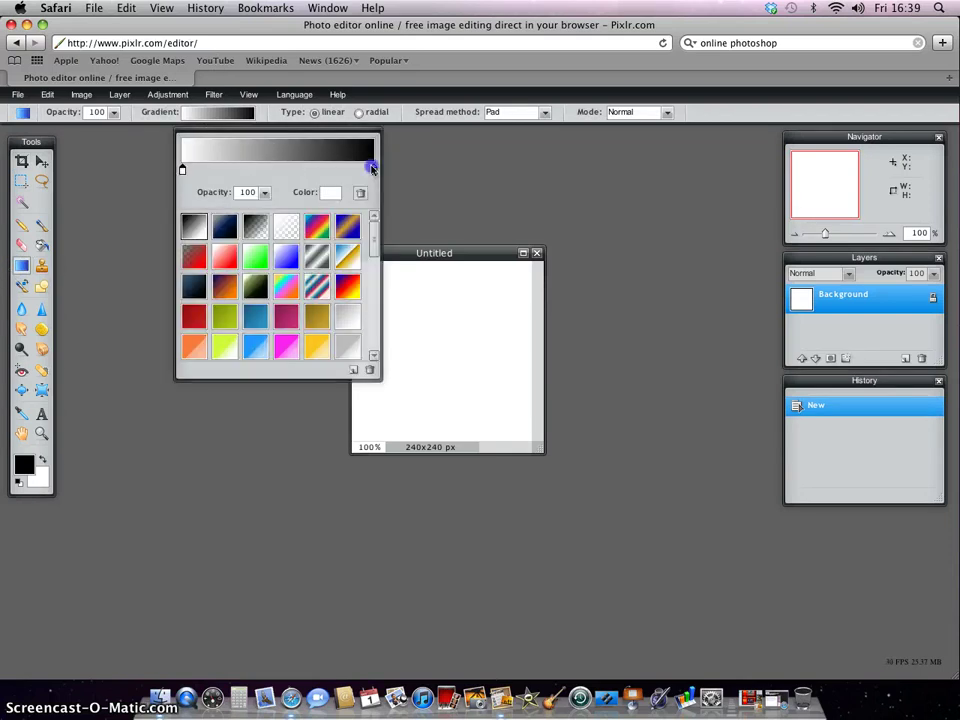
mouse_move(372, 168)
left_mouse_down()
mouse_move(370, 150)
mouse_move(307, 170)
left_mouse_up()
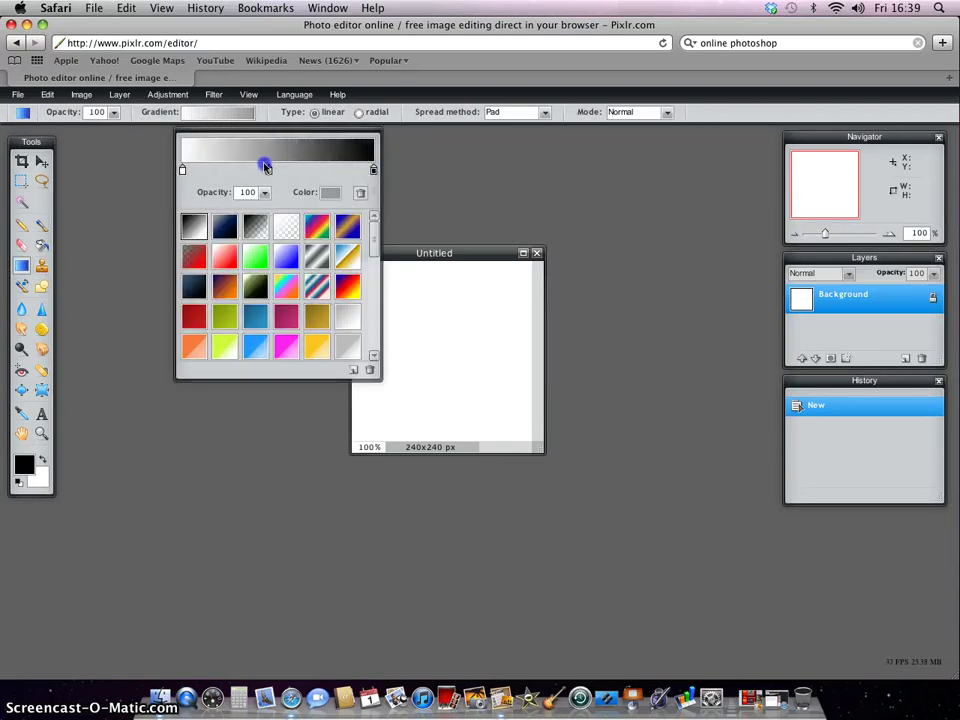
left_click(371, 170)
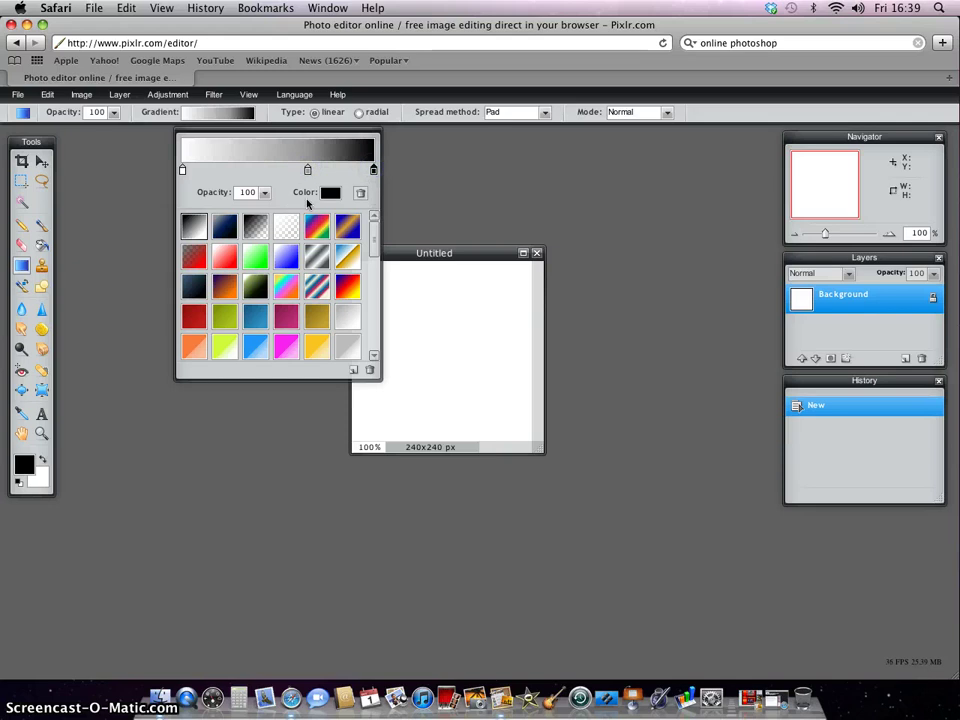
left_click(330, 192)
left_click(500, 384)
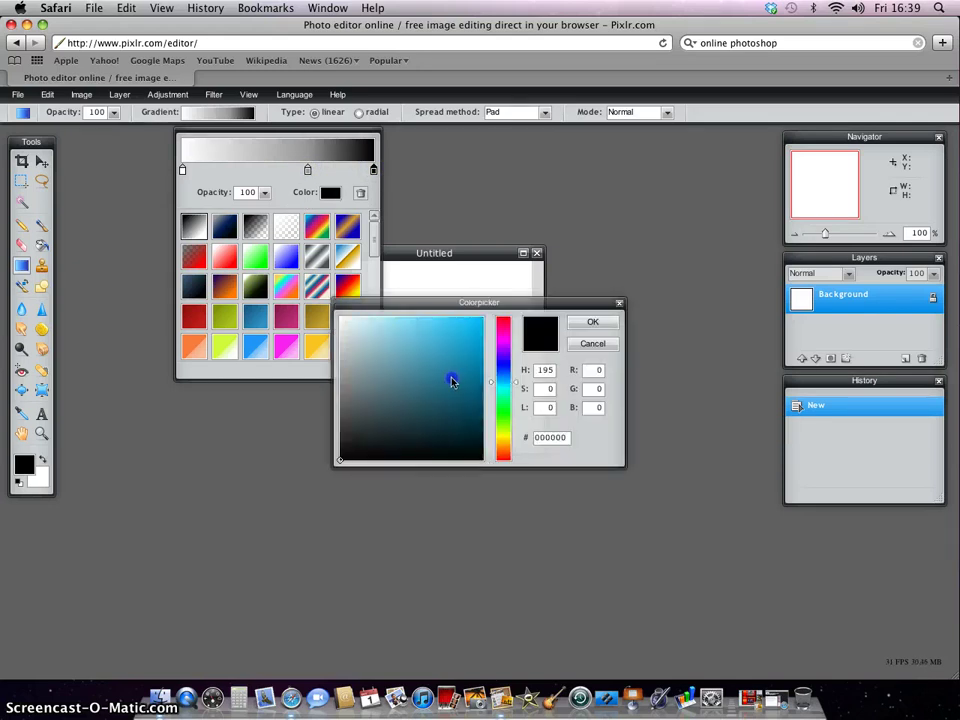
left_click_drag(452, 381, 456, 352)
left_click(593, 322)
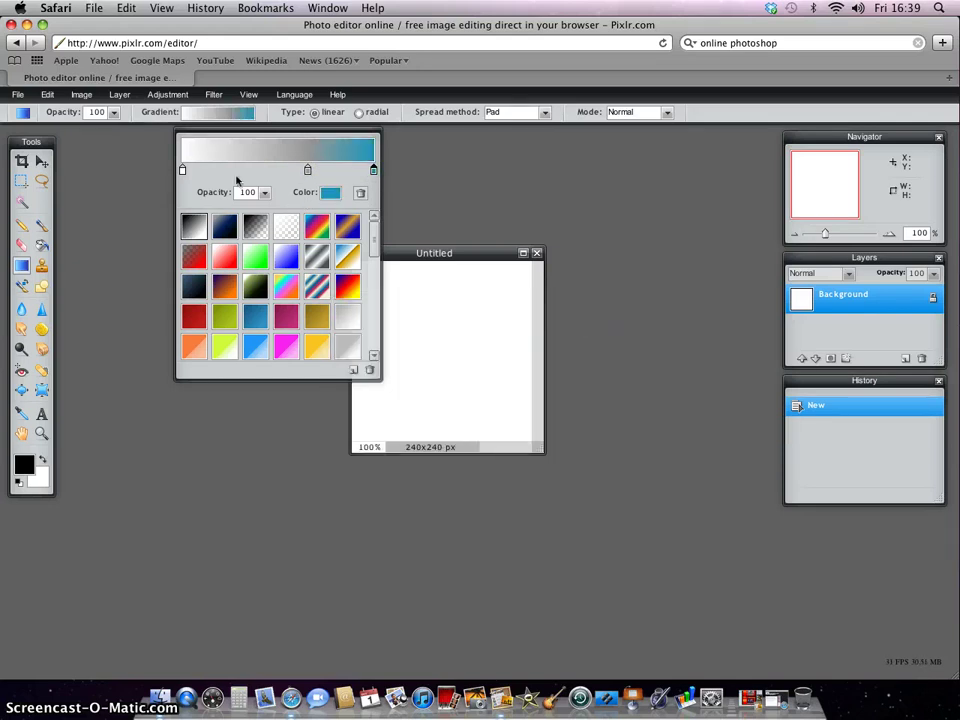
Recolour the gradient's left stop bright blue
left_click(184, 170)
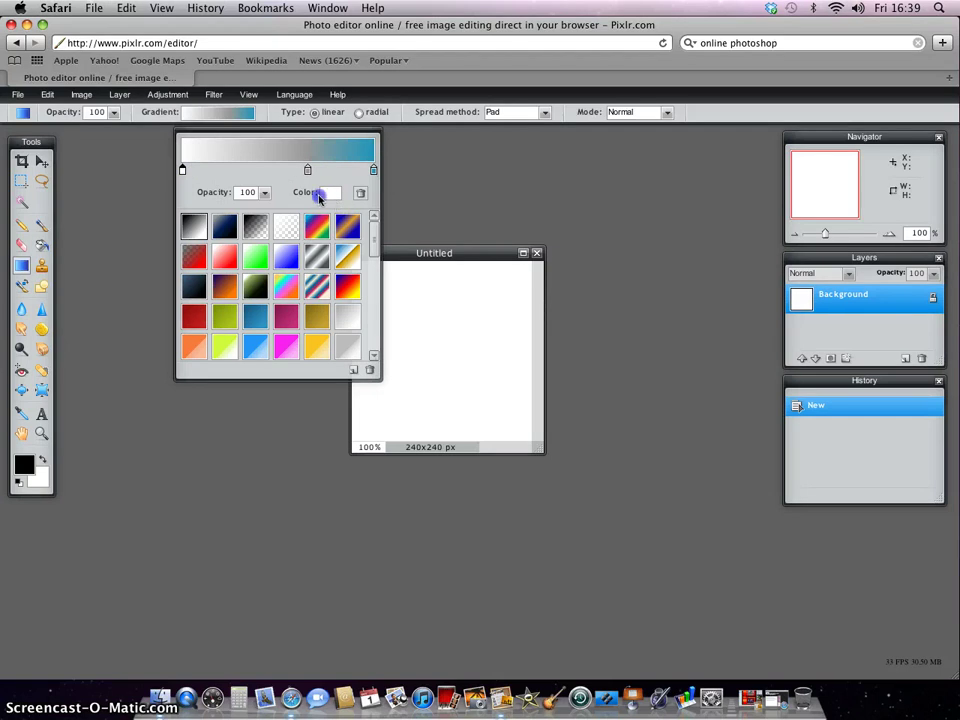
left_click(332, 192)
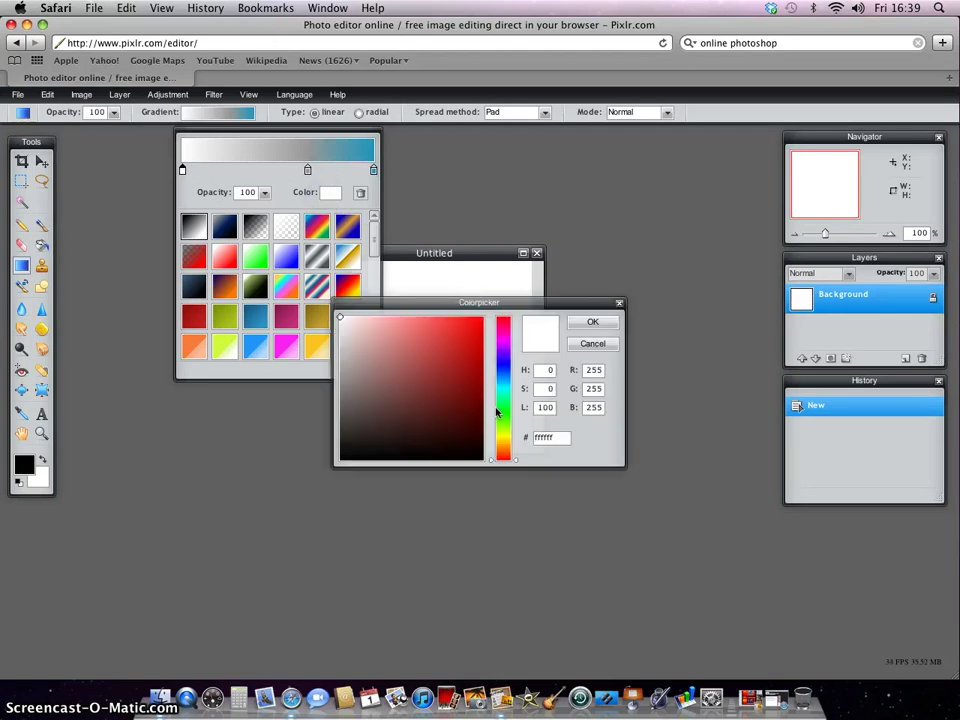
left_click_drag(497, 412, 497, 372)
left_click(444, 377)
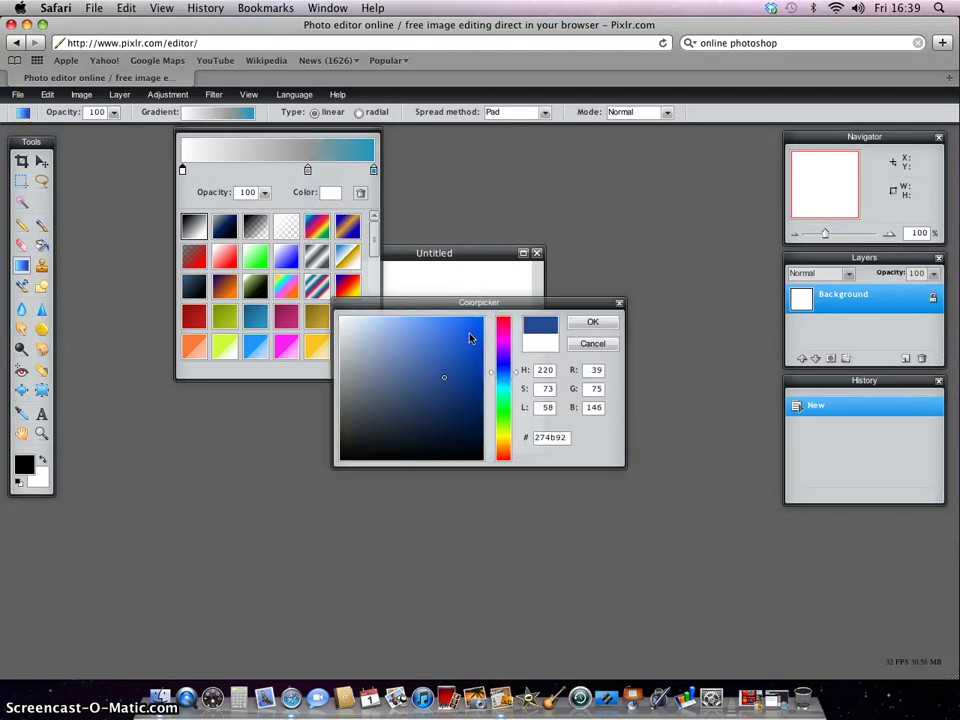
left_click(480, 326)
left_click(592, 321)
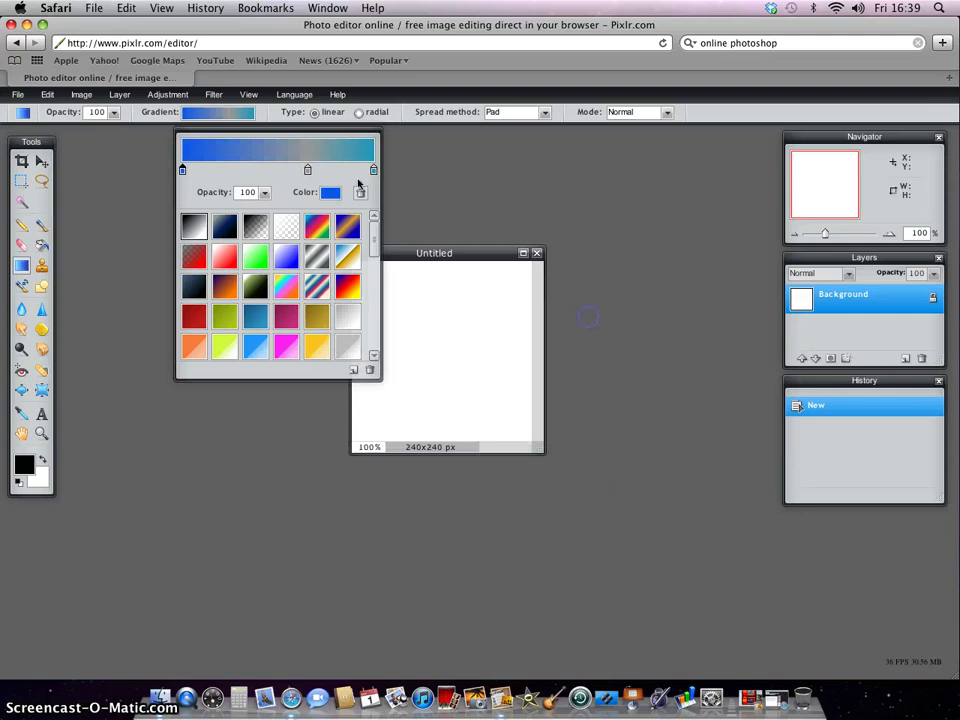
Add another middle stop, slide it left, and colour it grey
left_click_drag(229, 169, 306, 169)
left_click(271, 170)
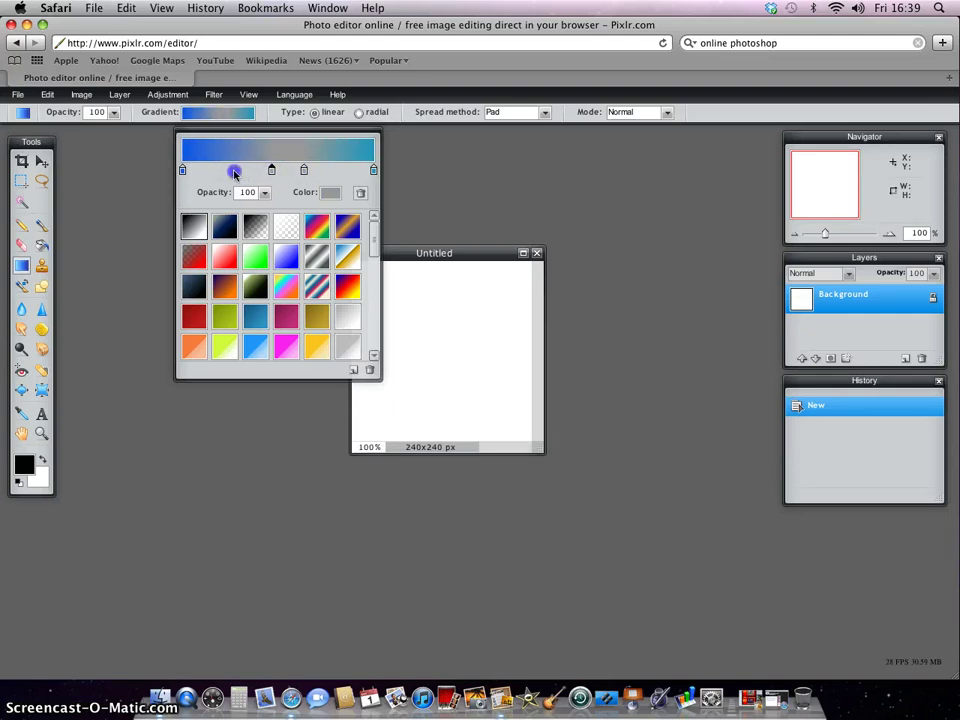
left_click_drag(271, 170, 252, 170)
left_click(334, 193)
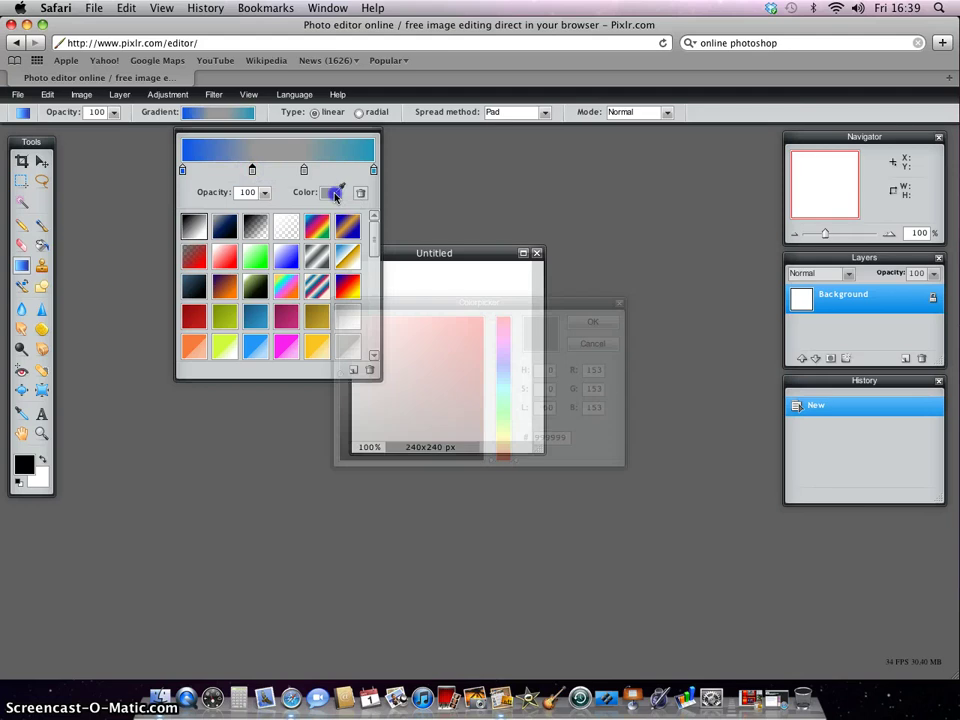
left_click_drag(503, 370, 505, 376)
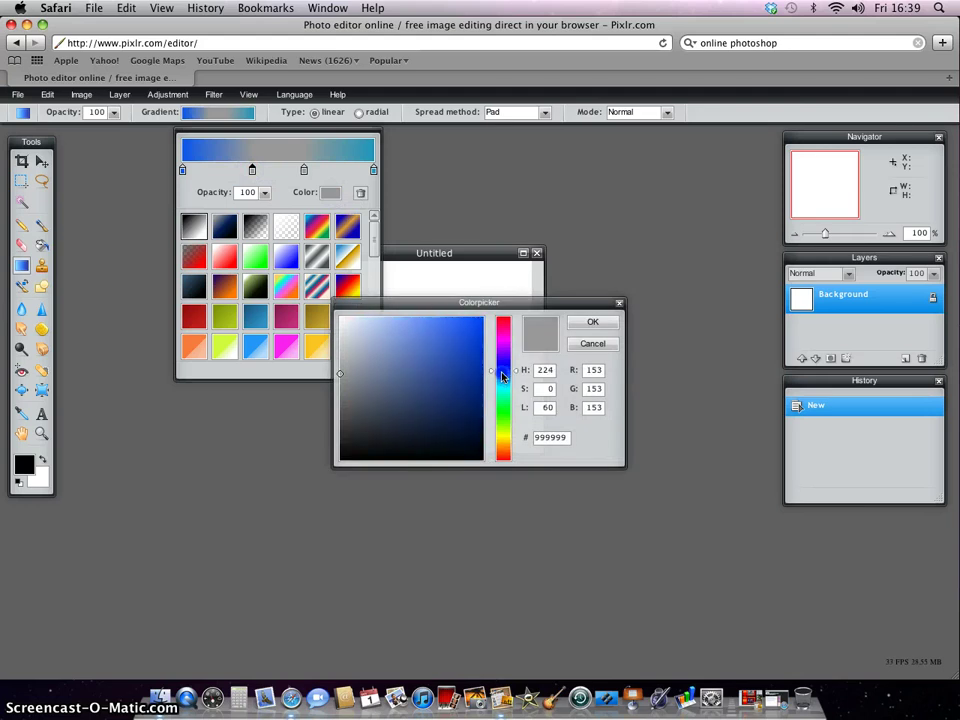
left_click(594, 324)
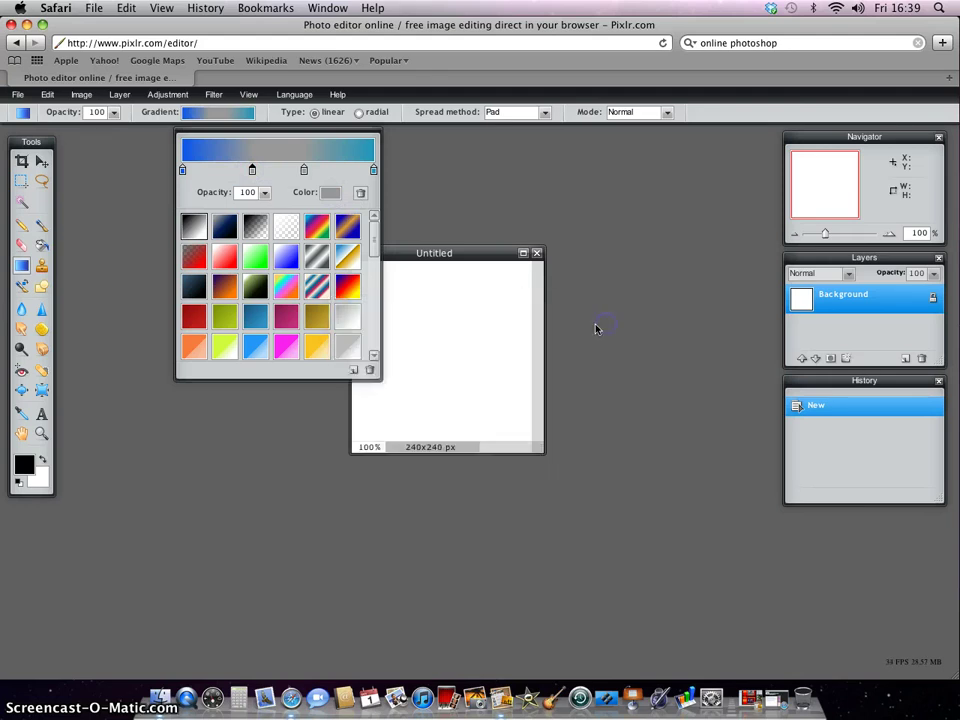
Make the other middle stop deep blue (#171bbe) and close the gradient panel
left_click(330, 192)
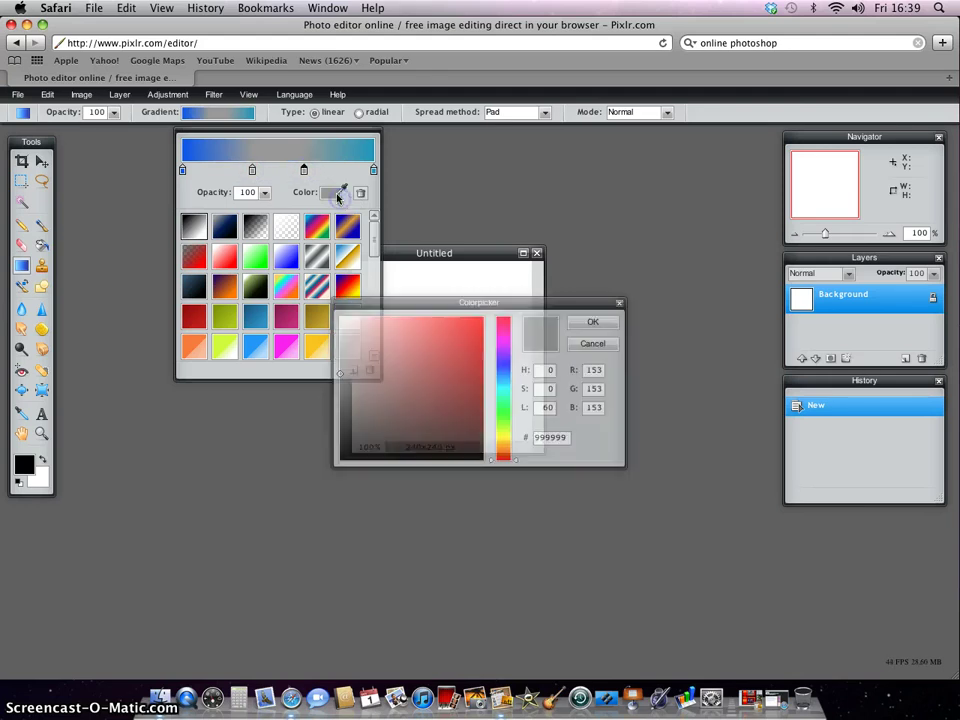
left_click_drag(512, 369, 459, 354)
left_click(469, 355)
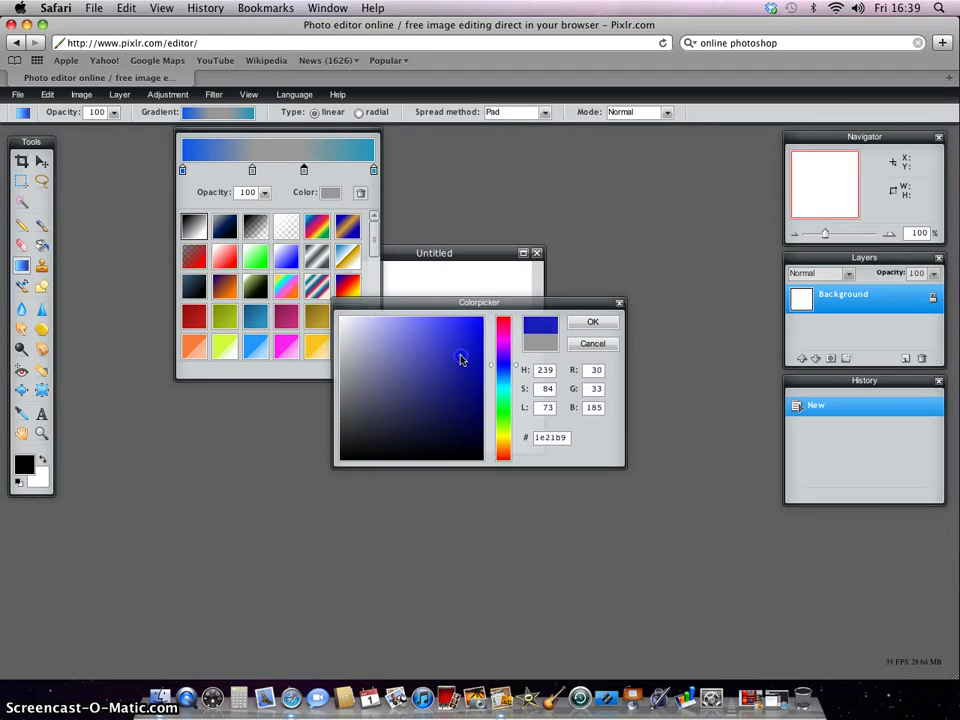
left_click(593, 322)
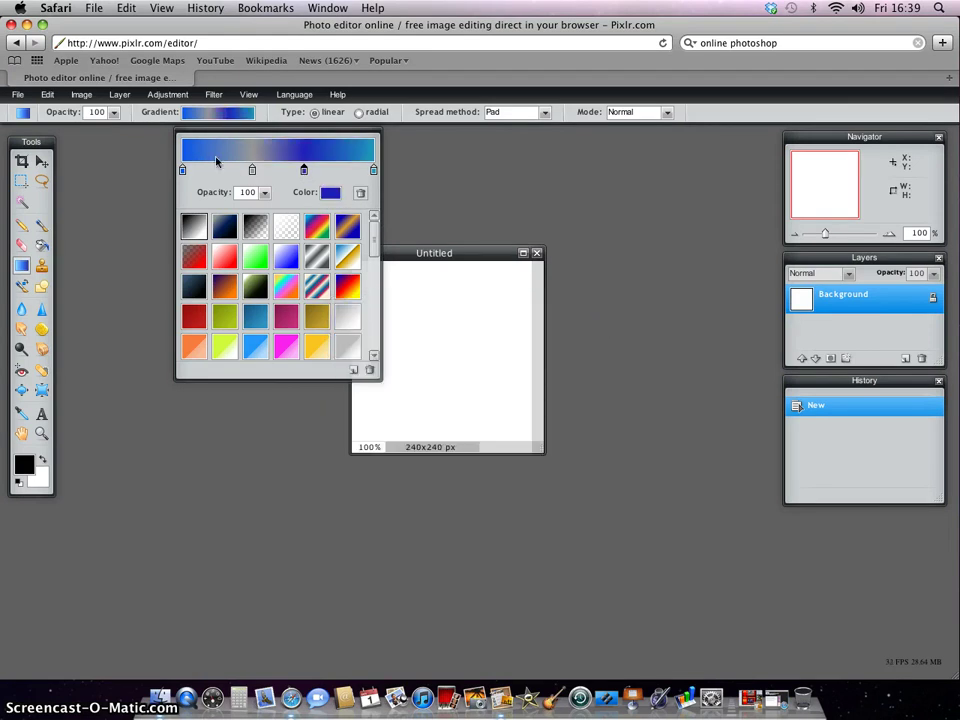
left_click(415, 193)
Draw the gradient diagonally, redoing it until teal is top-left and bright blue bottom-right
left_click_drag(375, 271, 474, 388)
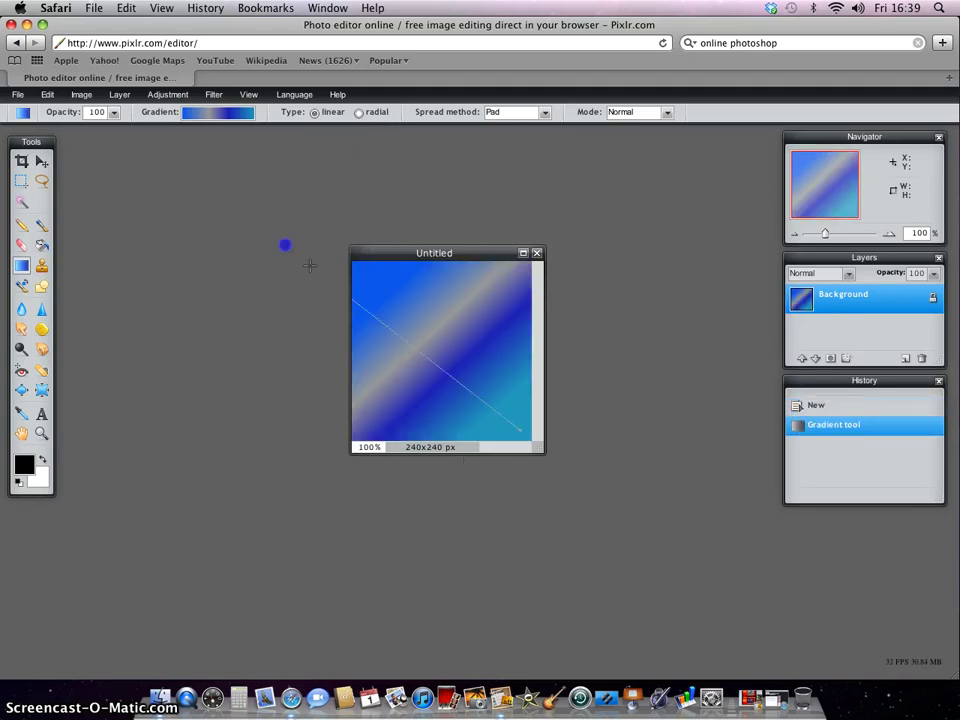
left_click_drag(519, 426, 251, 225)
mouse_move(493, 371)
left_mouse_down()
mouse_move(395, 276)
mouse_move(412, 287)
left_mouse_up()
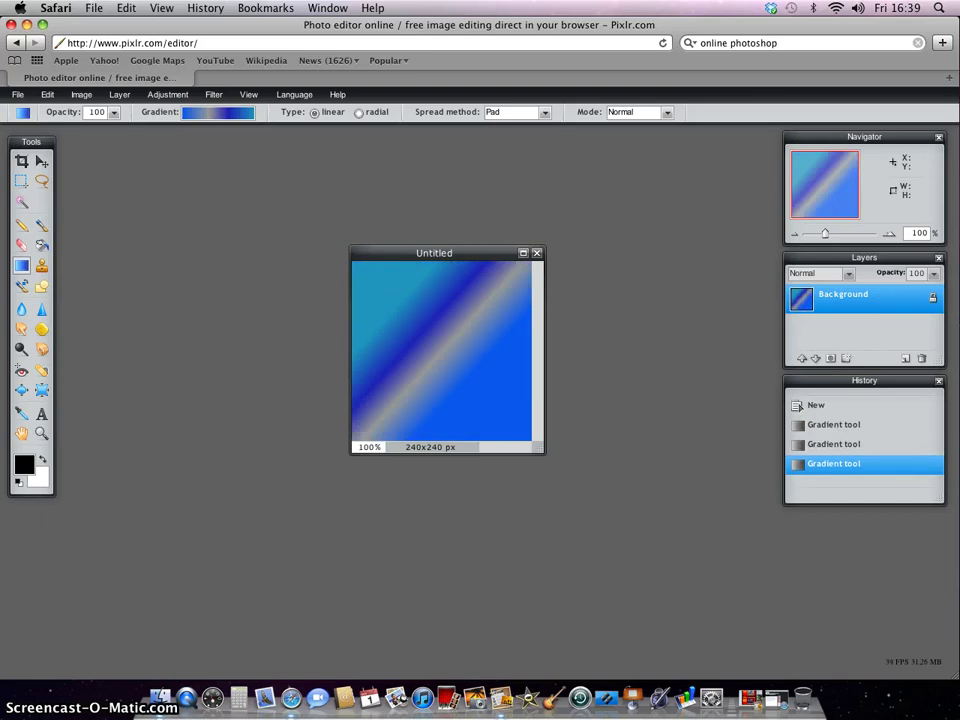
left_click(41, 391)
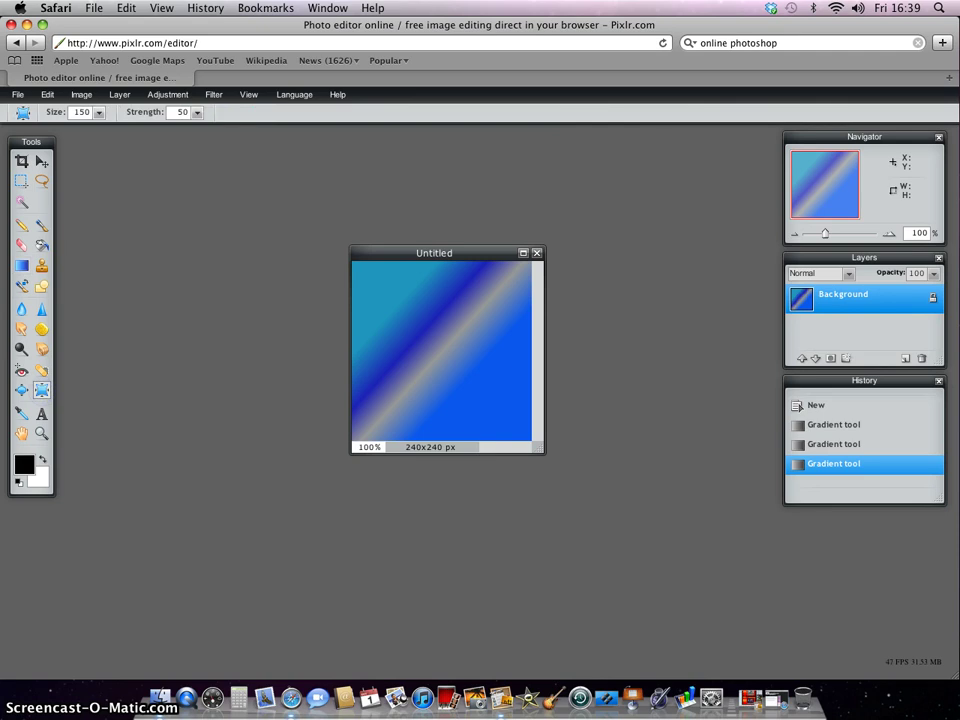
Pinch the top-left corner, left edge, bottom-left corner and bottom edge inward
left_click(359, 283)
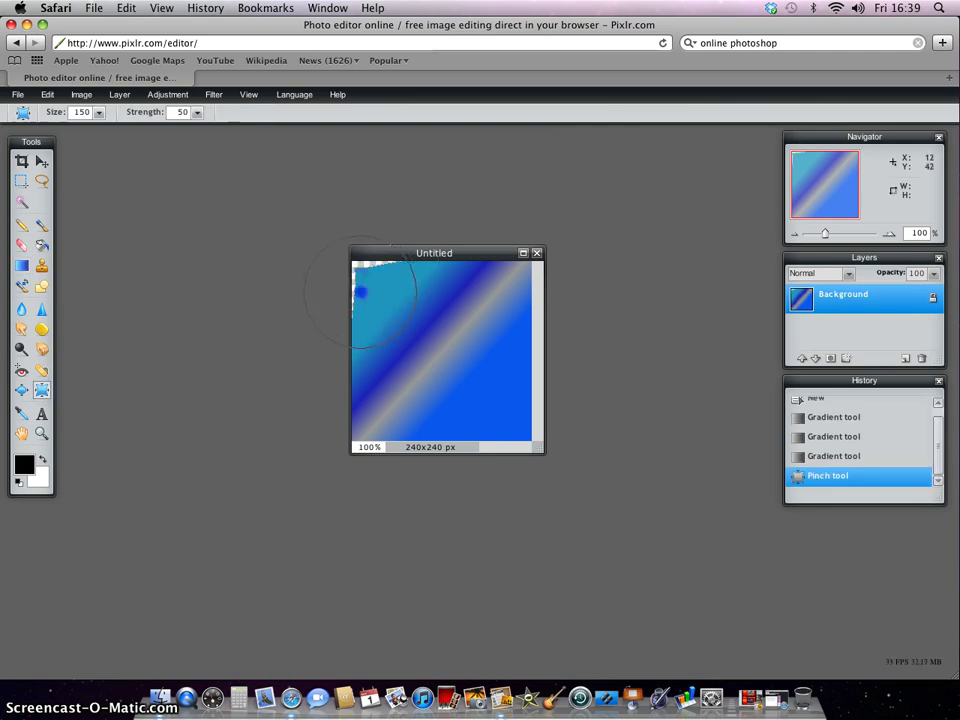
left_click(357, 320)
left_click(355, 340)
left_click(360, 360)
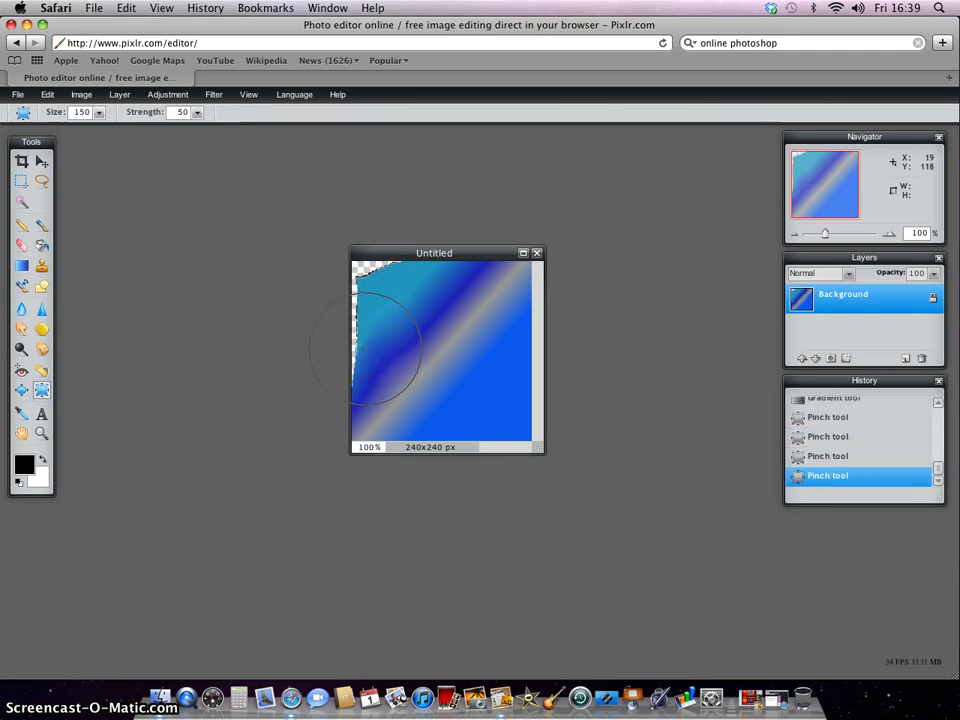
left_click(365, 408)
left_click(386, 410)
left_click(410, 420)
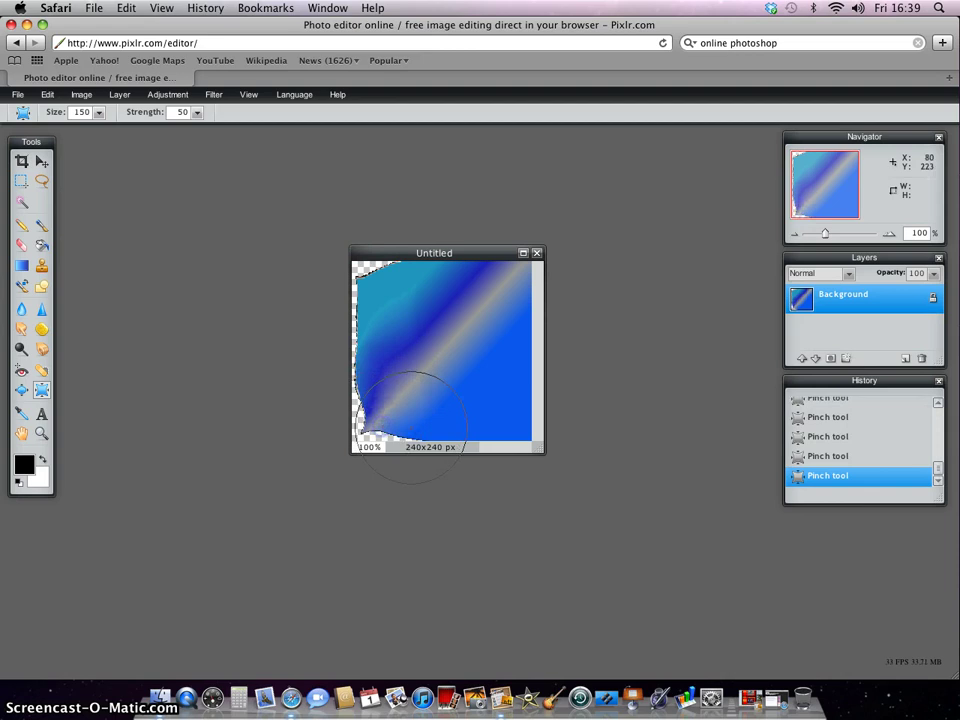
left_click(450, 428)
Pinch the bottom-right corner, right and top edges inward, pulling the top-right into a spike
left_click(500, 424)
left_click(528, 400)
left_click(505, 352)
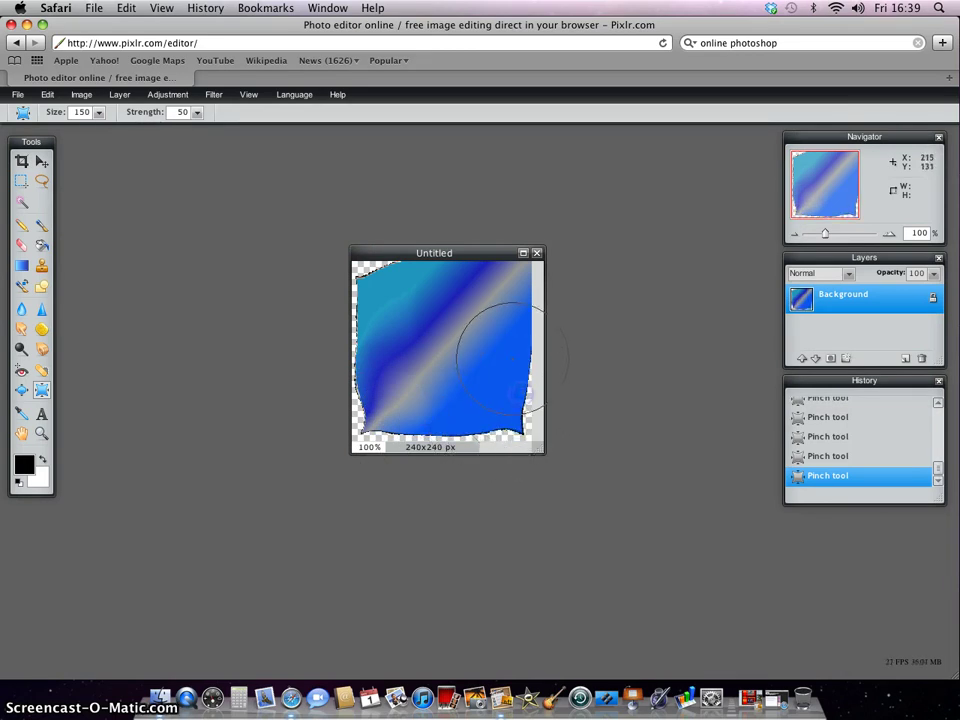
left_click(509, 339)
left_click(515, 290)
left_click(440, 275)
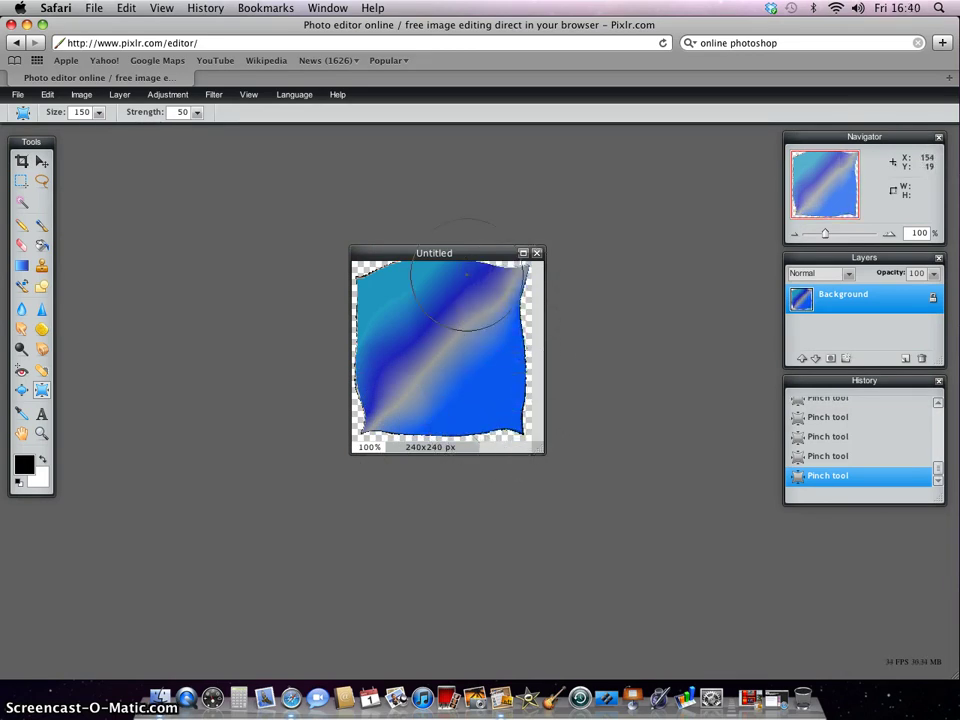
left_click(450, 315)
left_click(499, 298)
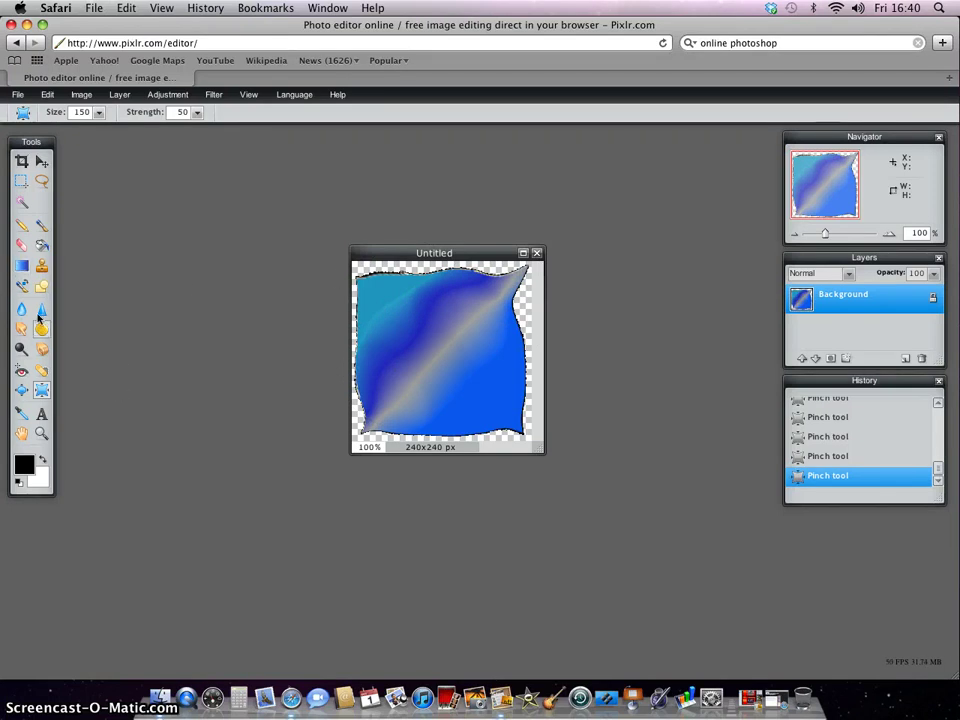
Fill the transparent margins with black and brush black over the ragged top edge
left_click(42, 249)
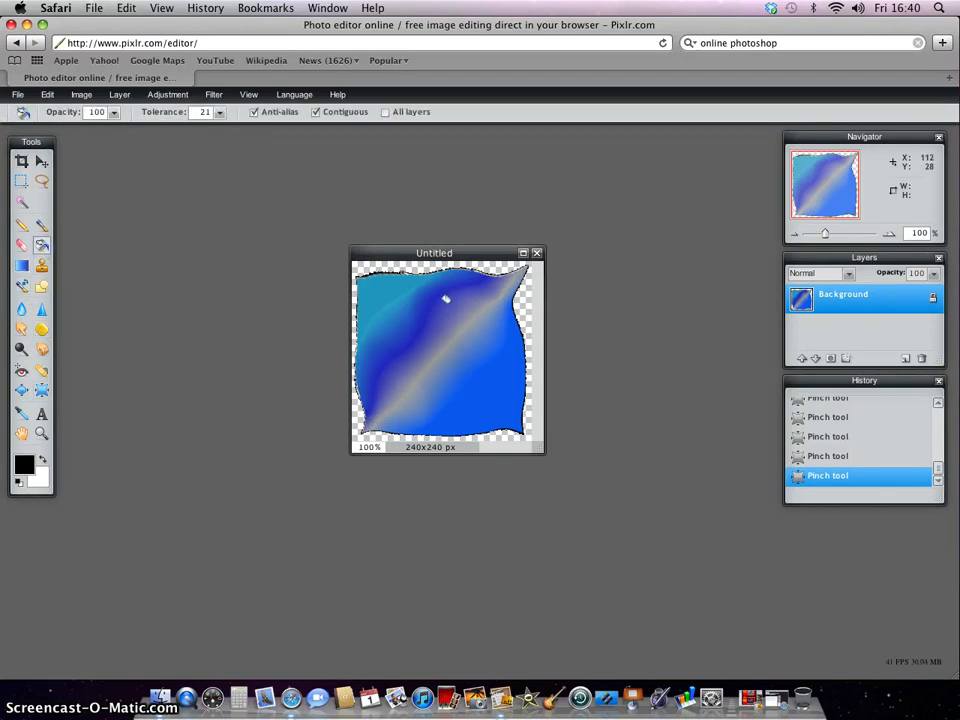
left_click(421, 262)
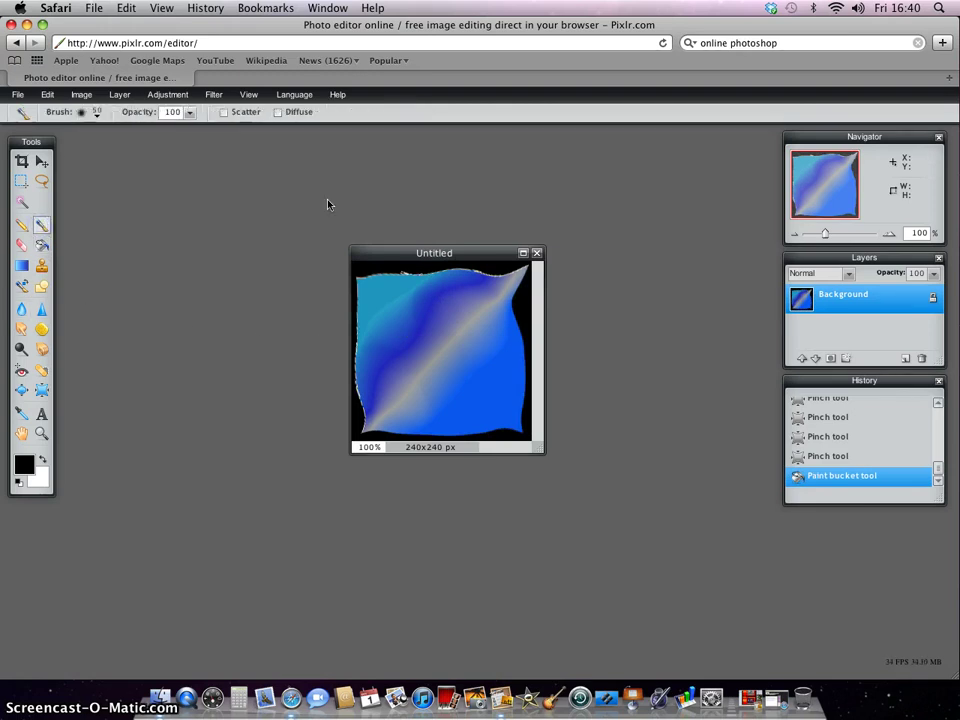
mouse_move(357, 272)
left_mouse_down()
mouse_move(351, 374)
mouse_move(369, 446)
mouse_move(524, 446)
left_mouse_up()
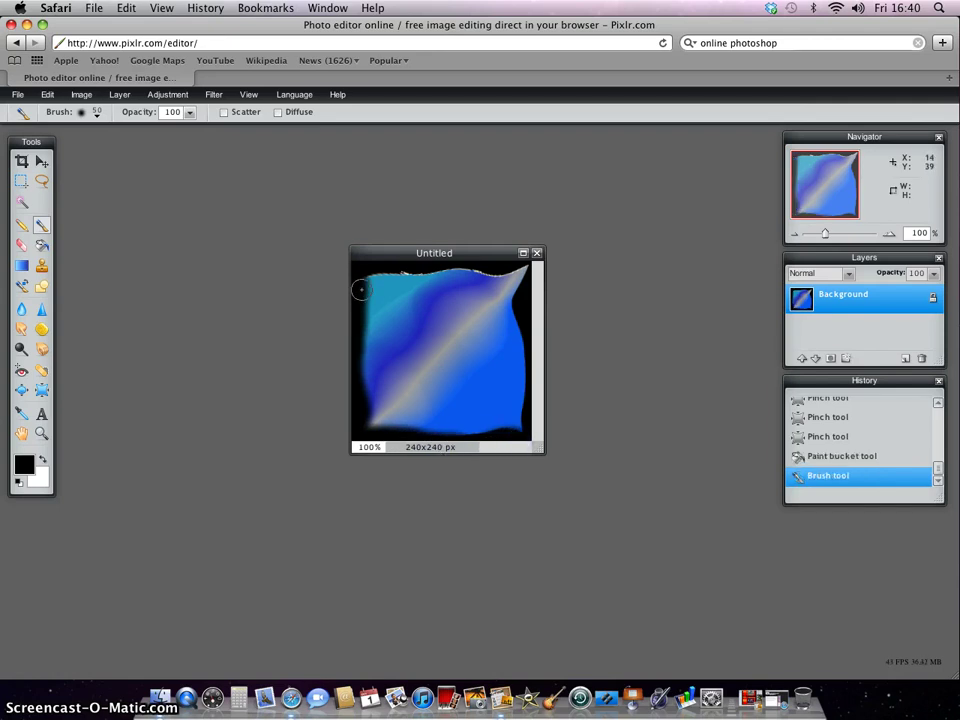
mouse_move(361, 266)
left_mouse_down()
mouse_move(467, 255)
mouse_move(532, 263)
left_mouse_up()
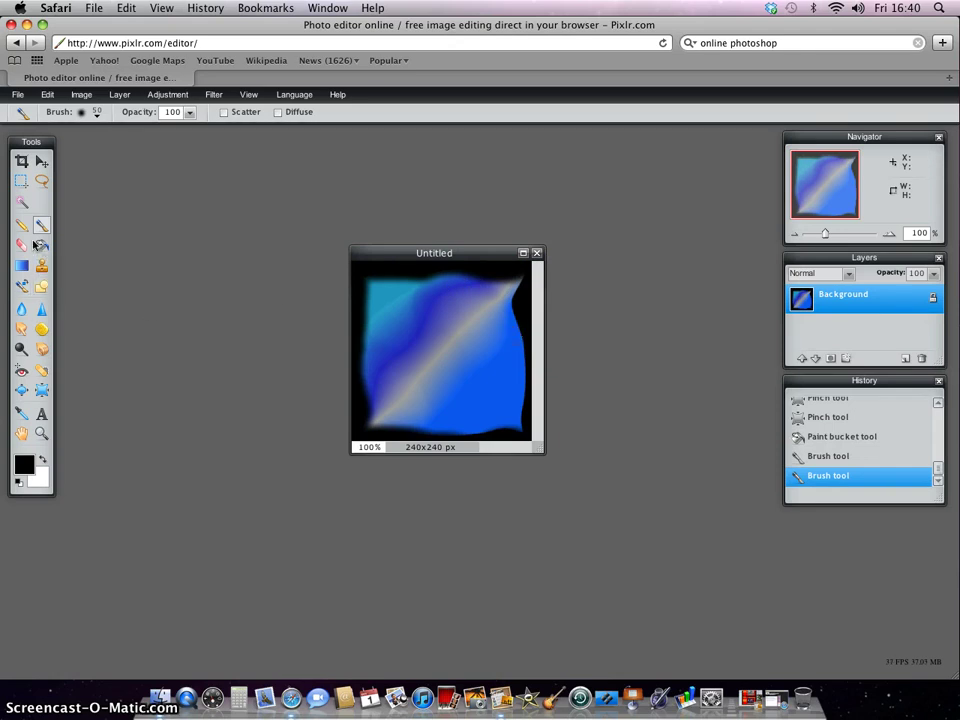
Set the brush to the starburst preset with diameter 370 and spacing 114
left_click(94, 113)
left_click(83, 248)
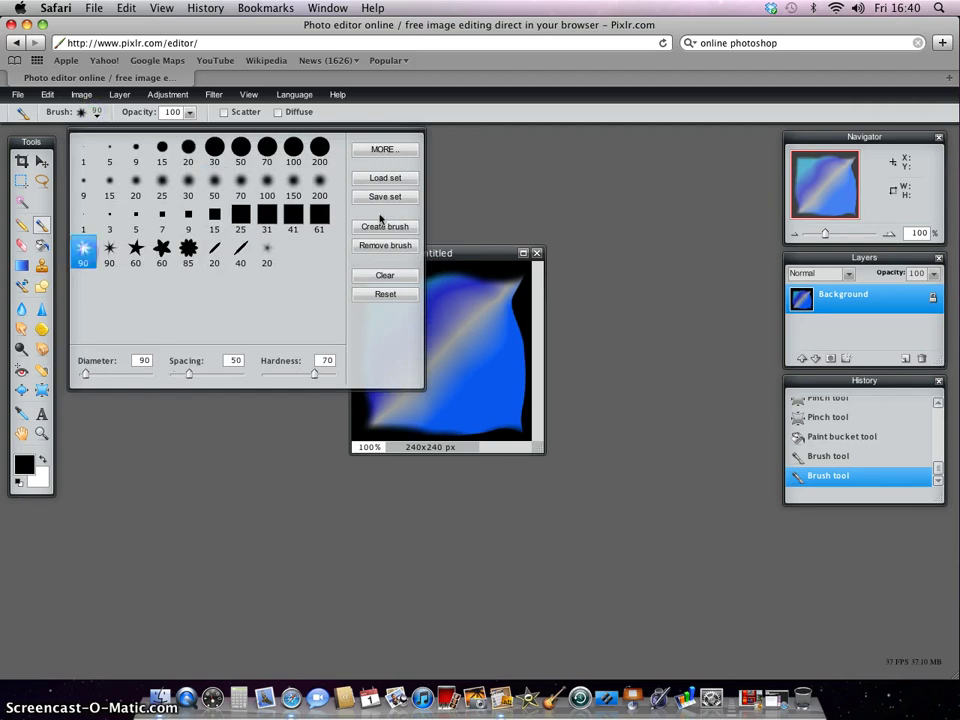
left_click_drag(85, 373, 129, 373)
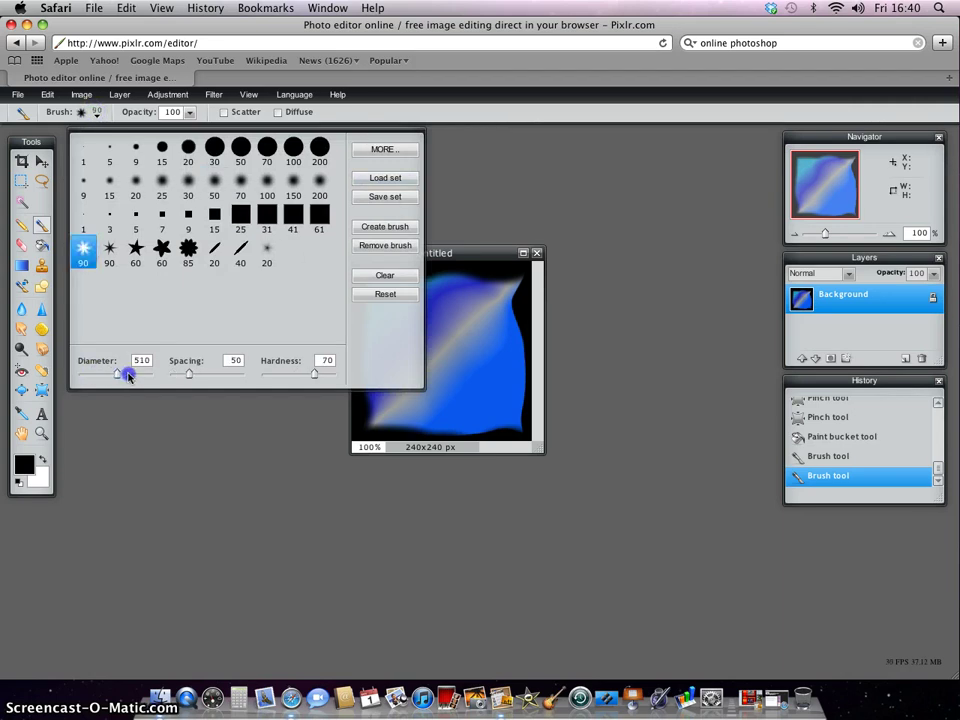
left_click(455, 153)
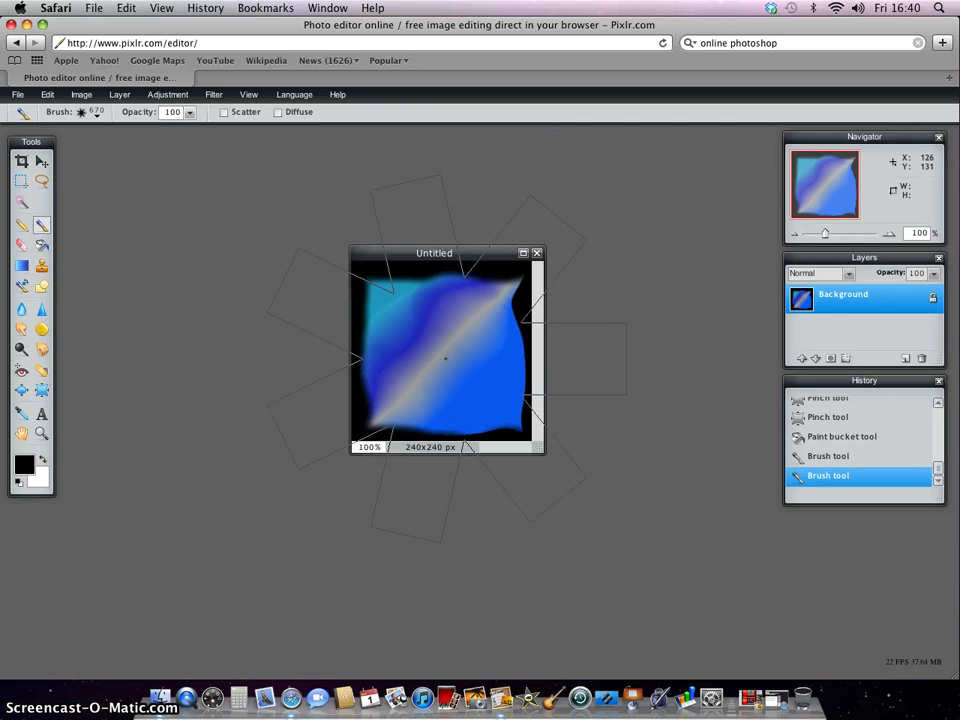
left_click(88, 112)
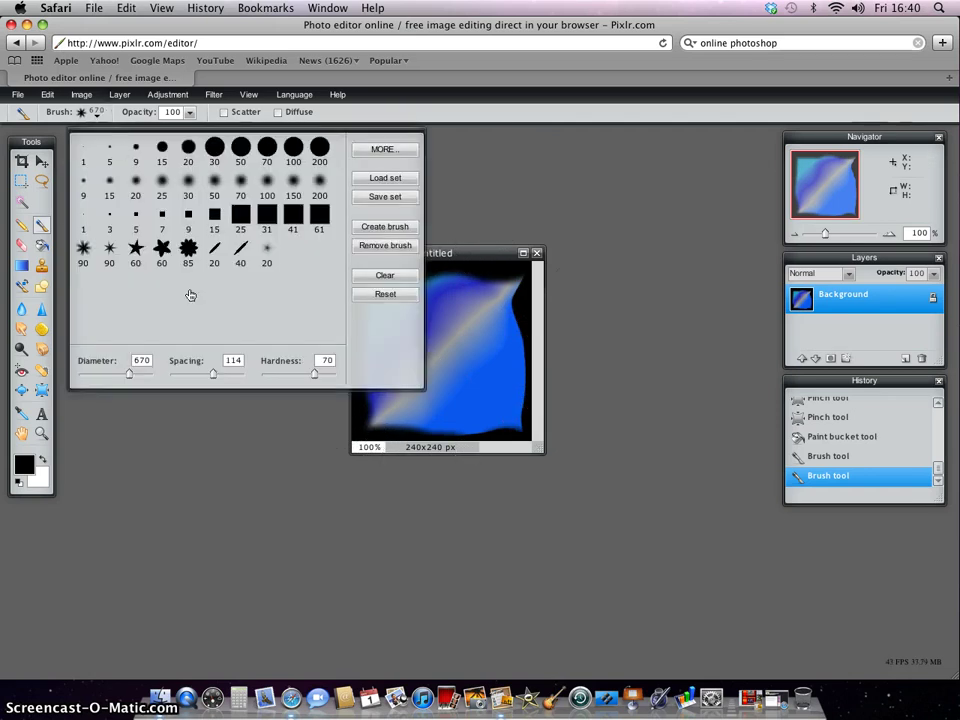
left_click_drag(123, 375, 106, 374)
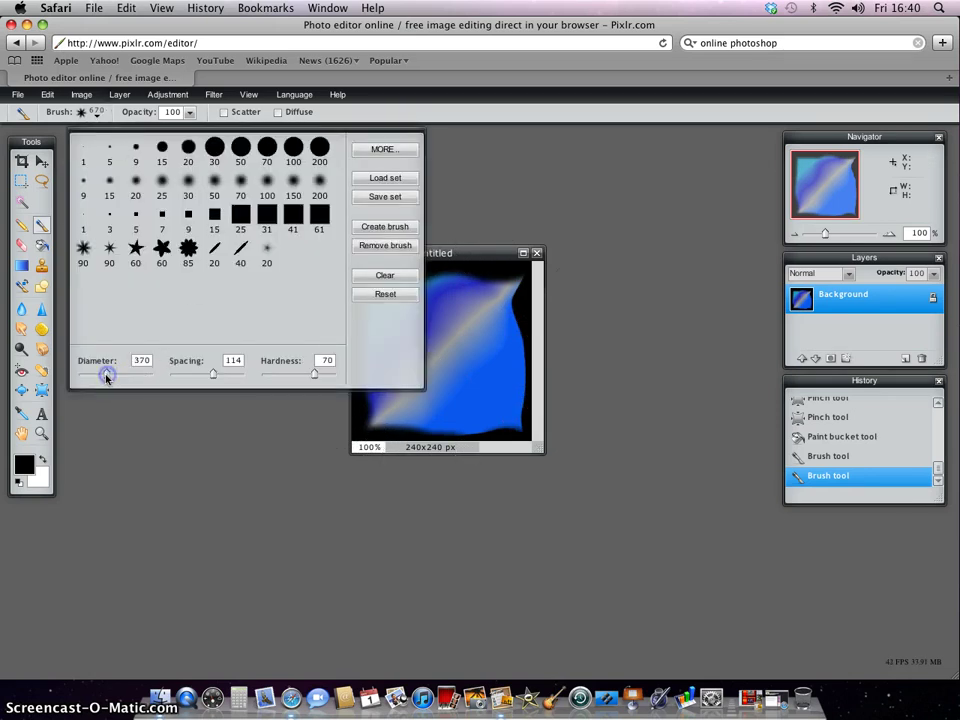
left_click_drag(213, 373, 194, 373)
left_click(481, 193)
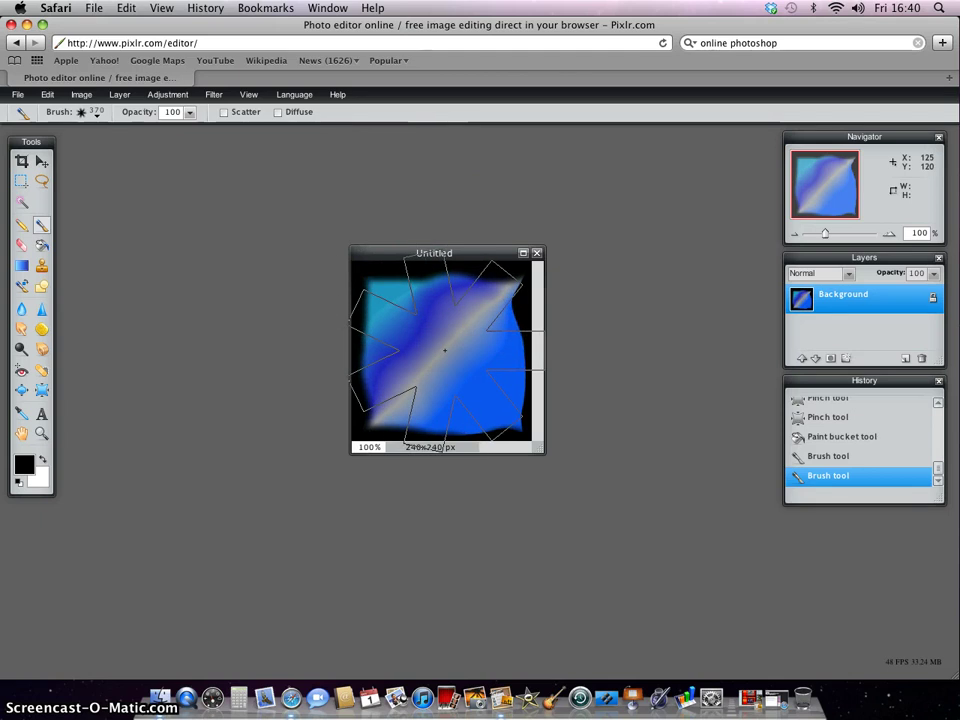
Set the foreground colour to bright green 44de12 and stamp a large starburst on the image
left_click(24, 464)
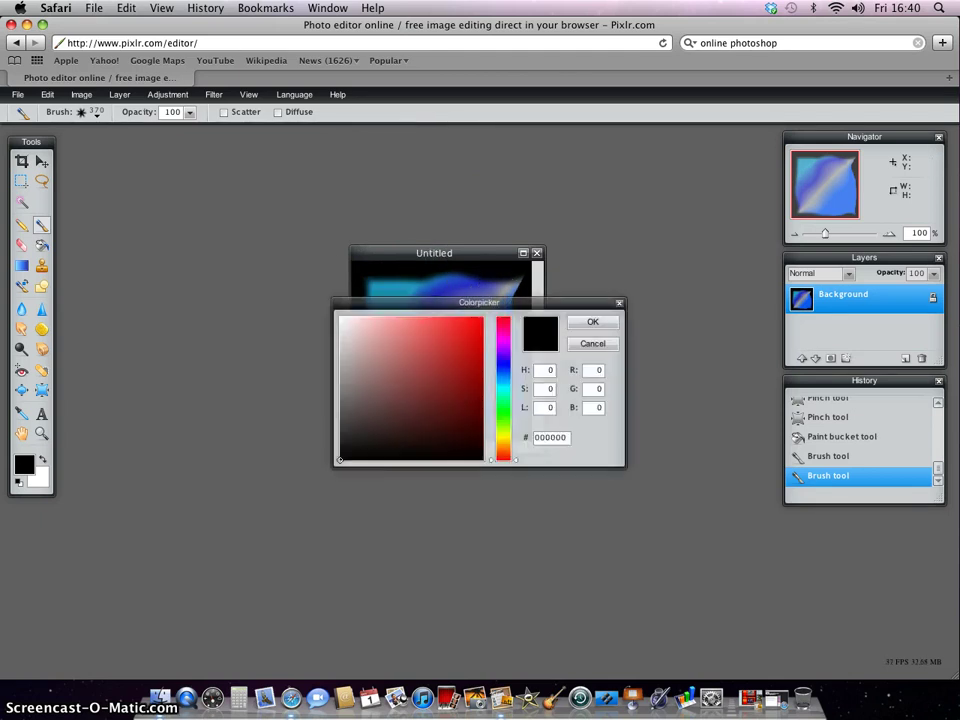
mouse_move(462, 386)
left_mouse_down()
mouse_move(461, 368)
mouse_move(435, 356)
mouse_move(436, 326)
mouse_move(451, 334)
left_mouse_up()
left_click_drag(503, 400, 503, 418)
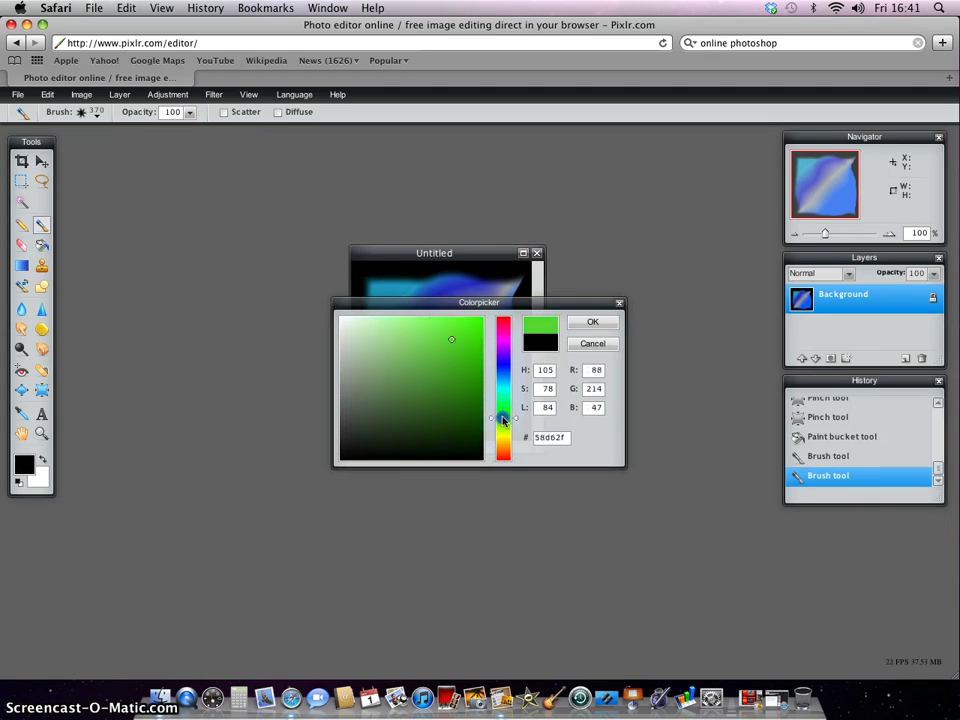
left_click(471, 334)
left_click(592, 323)
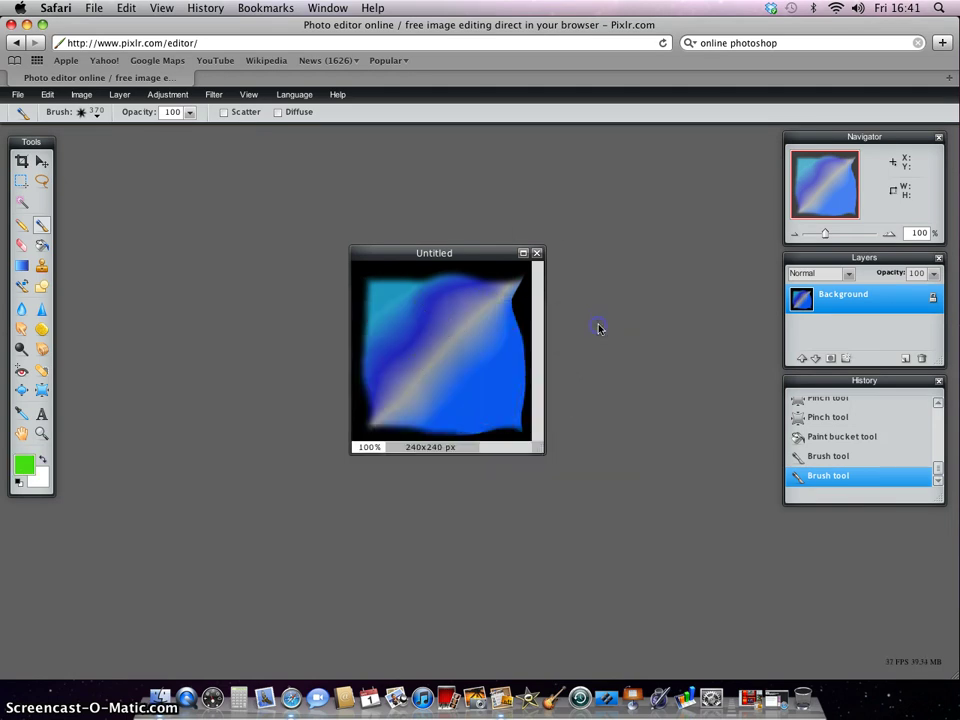
left_click(447, 350)
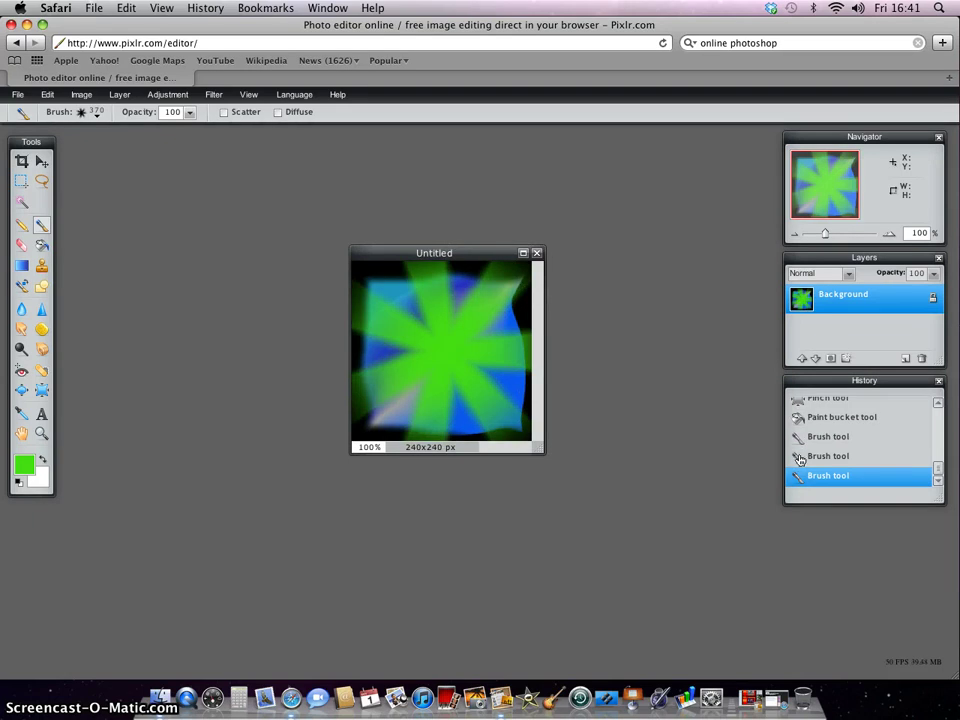
Add 'Mac Simple' text in the middle of the image and colour it black
left_click(41, 413)
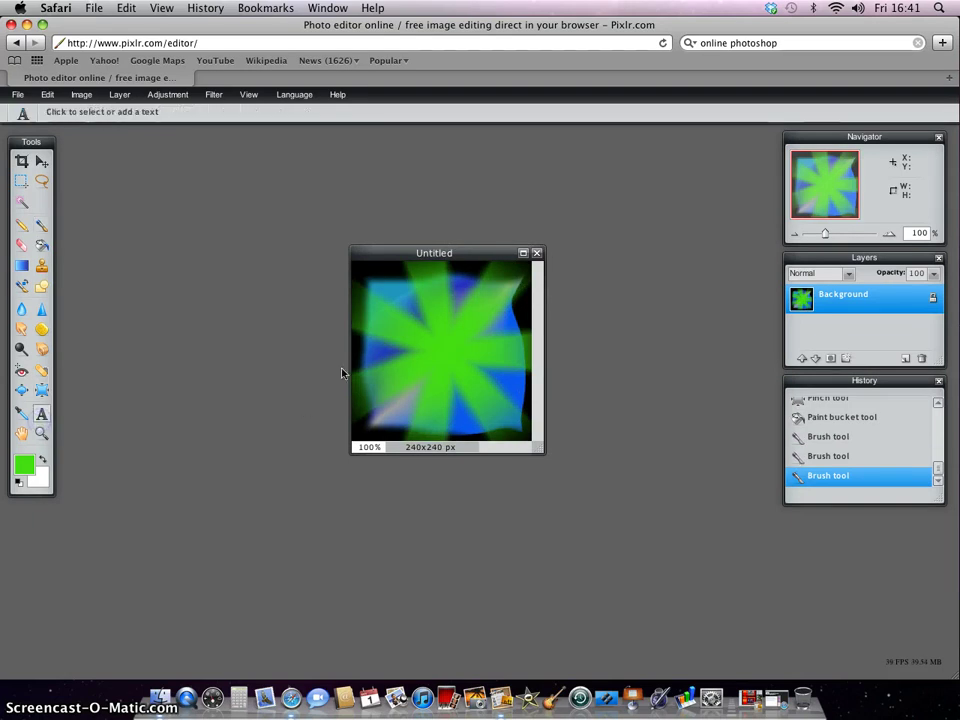
left_click(424, 330)
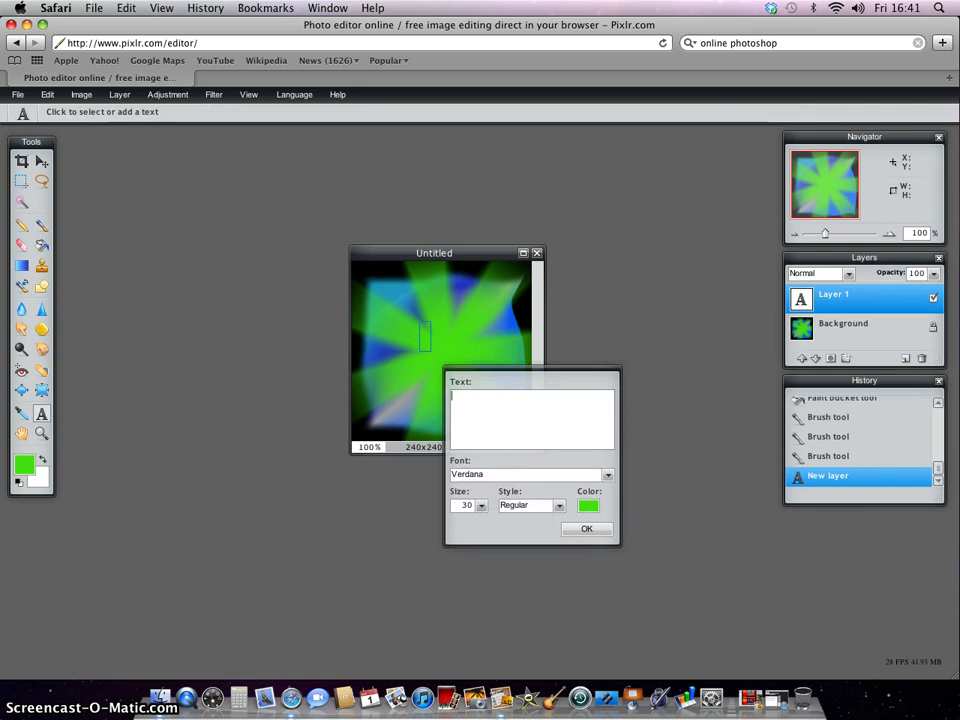
type("M")
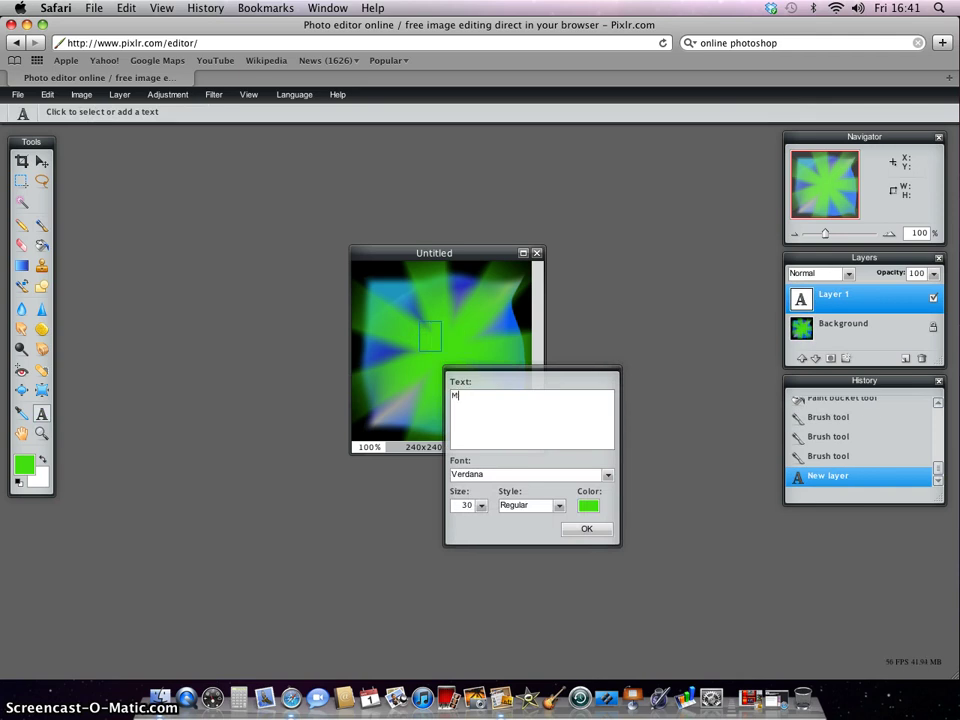
type("ac s")
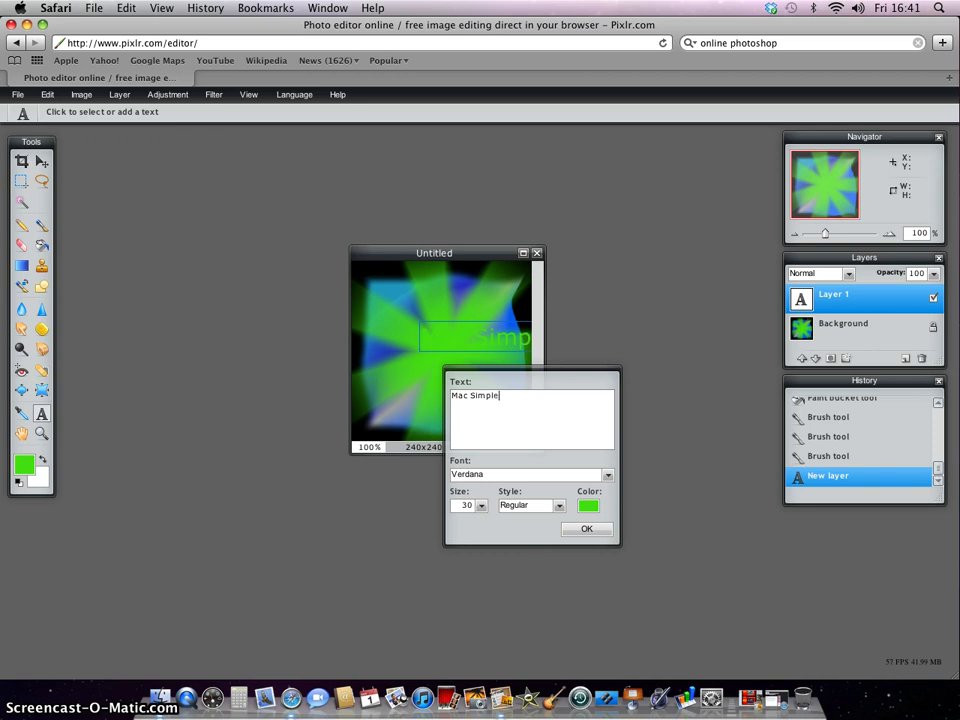
left_click(596, 507)
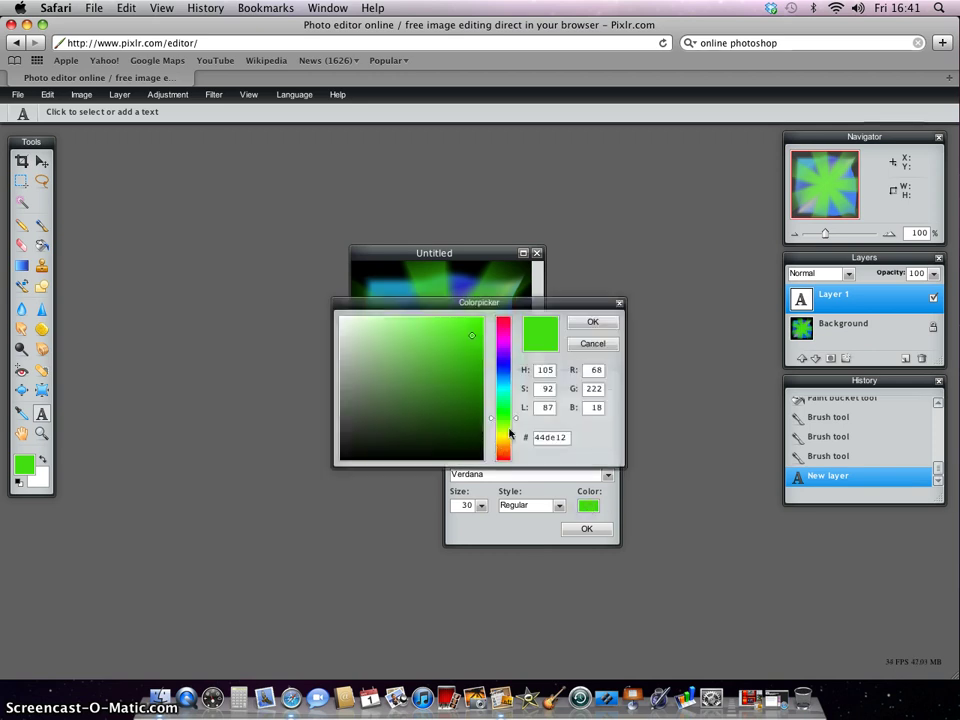
left_click(407, 460)
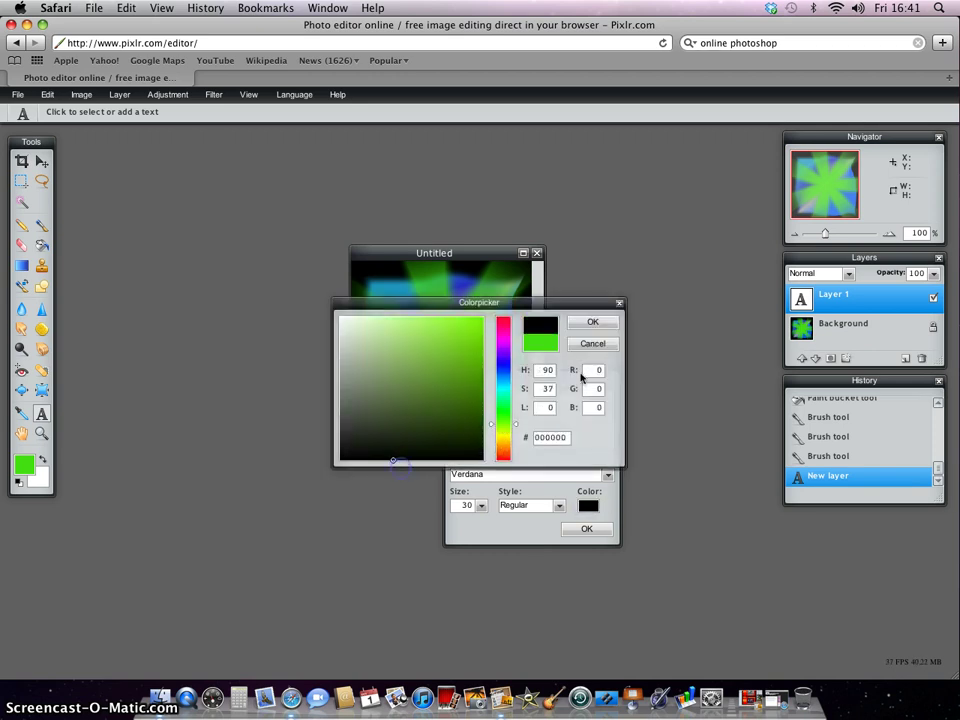
left_click(593, 322)
left_click(593, 535)
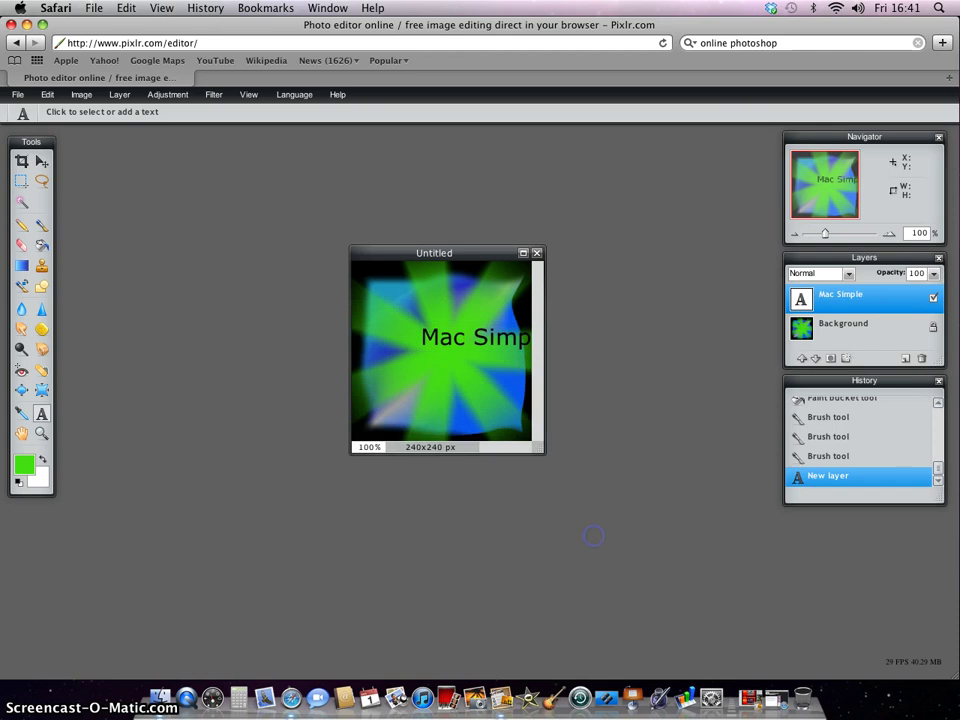
left_click(41, 161)
Drag the Mac Simple text to the centre of the image and open File > Save
left_click_drag(516, 355, 459, 366)
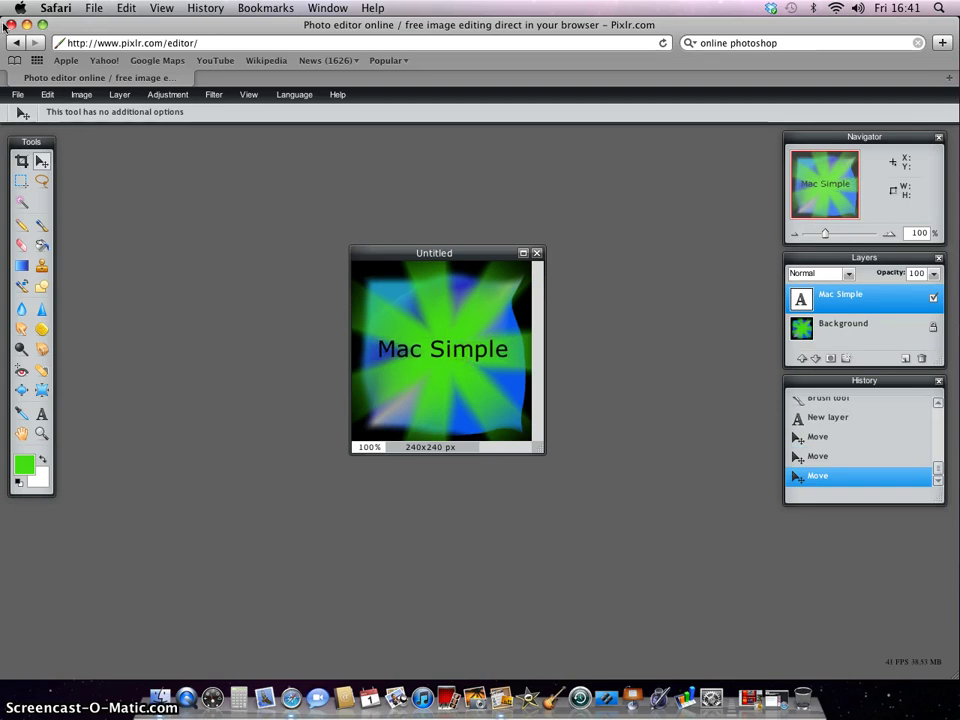
left_click(18, 95)
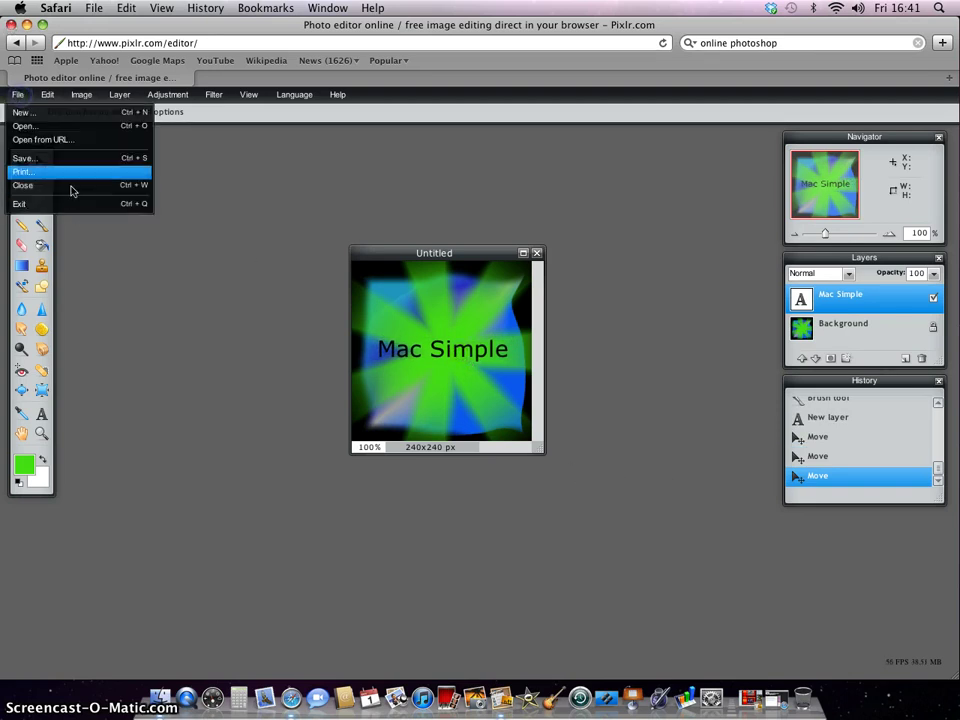
left_click(40, 156)
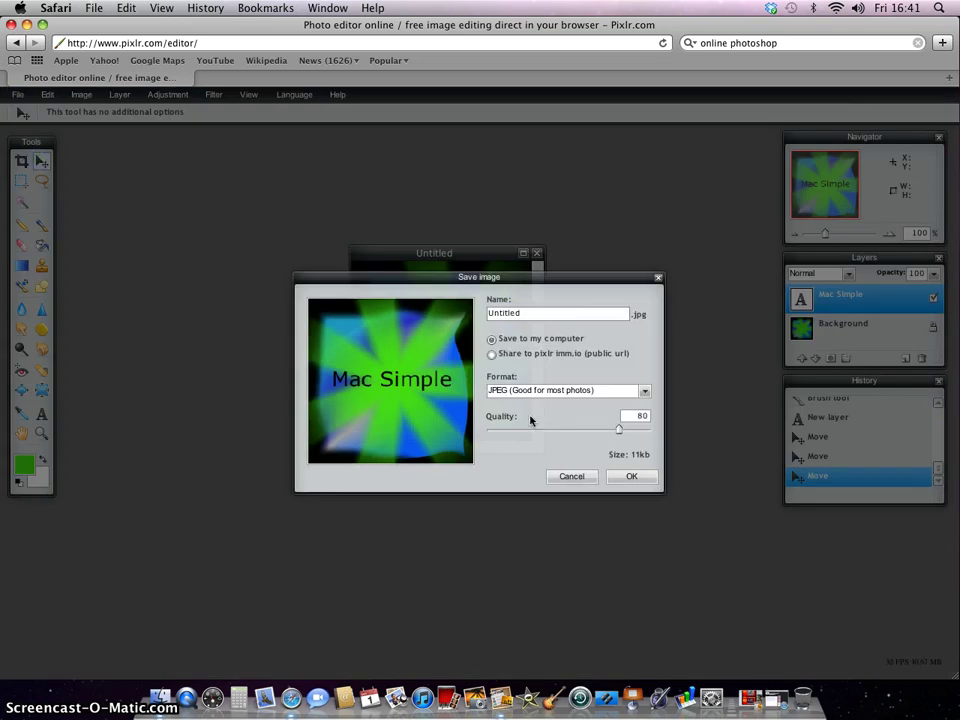
Dismiss the save dialog, close Safari's Pixlr window, and restore Screencast-O-Matic from the Dock
left_click(571, 476)
left_click(12, 24)
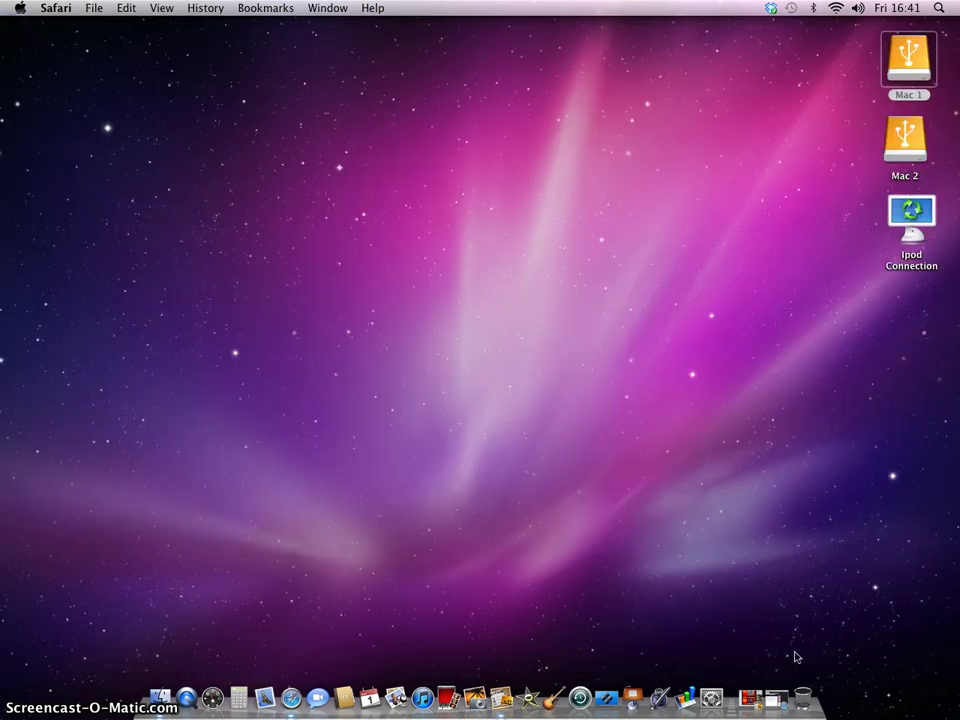
left_click(781, 688)
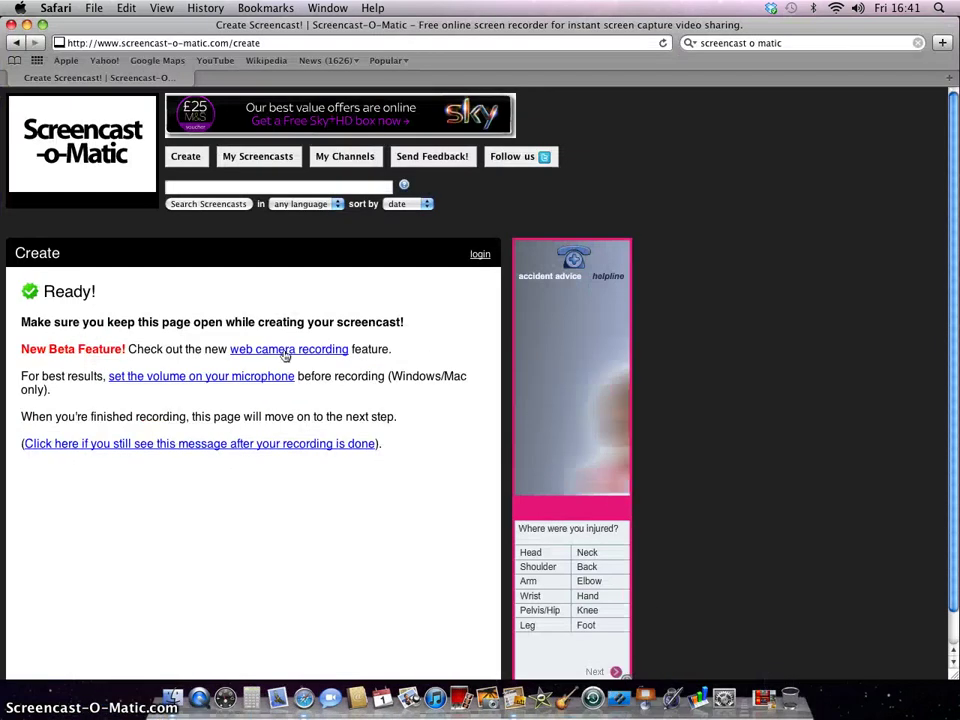